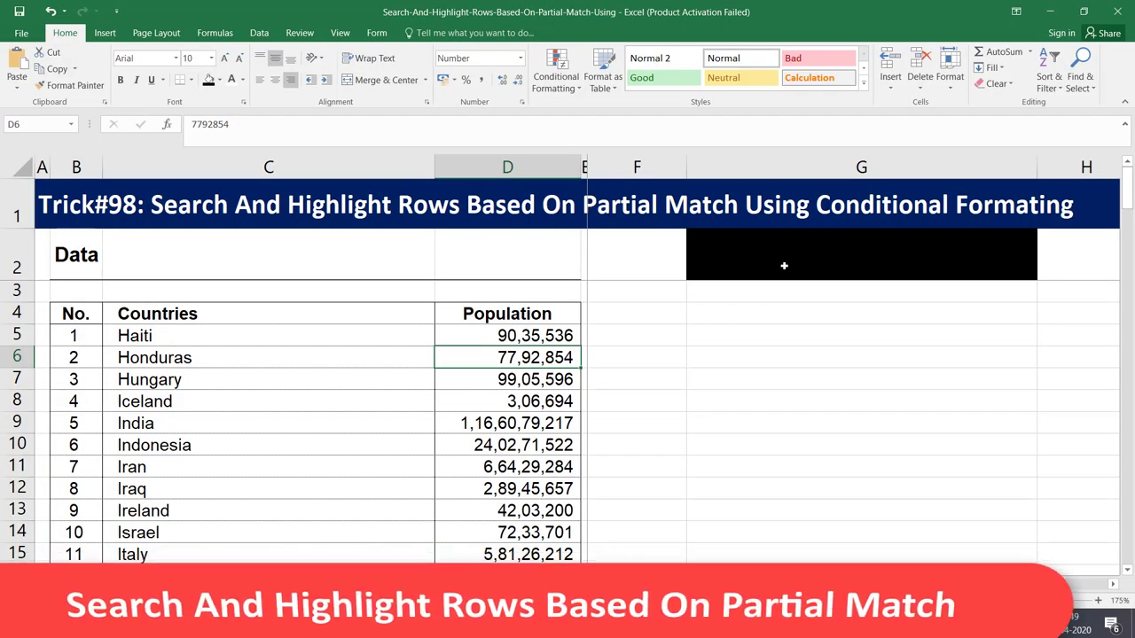
Step: Enter IN as the search term in cell G2 to demonstrate partial-match row highlighting
left_click(784, 266)
type("IN")
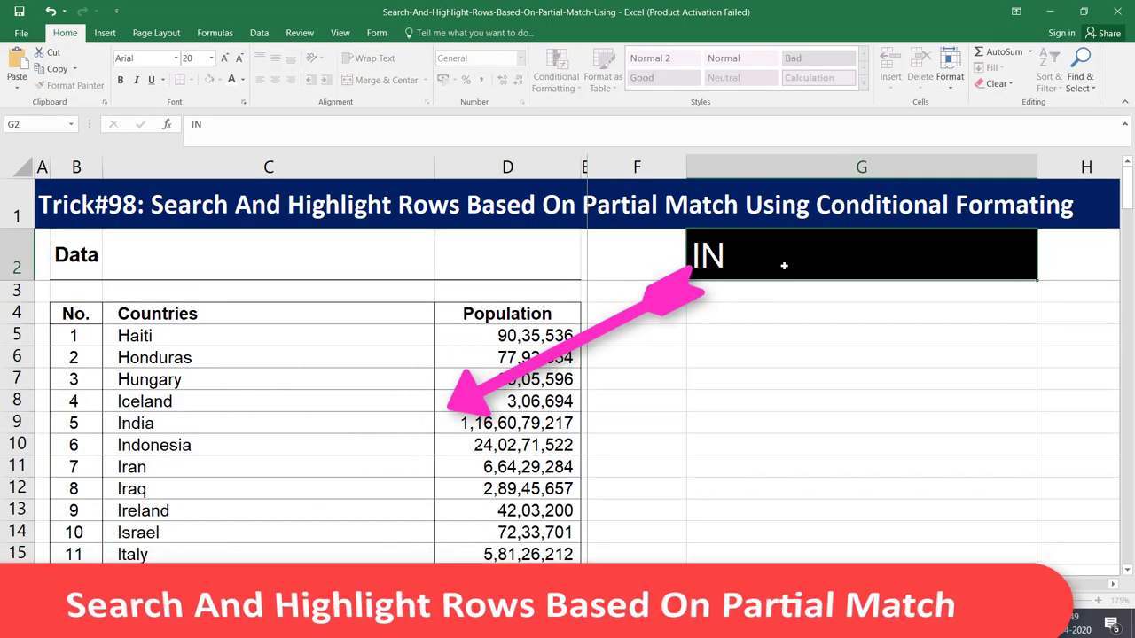
key("Return")
Step: Replace the search term in cell G2 with IR and clear the cell after the demonstration
left_click(735, 261)
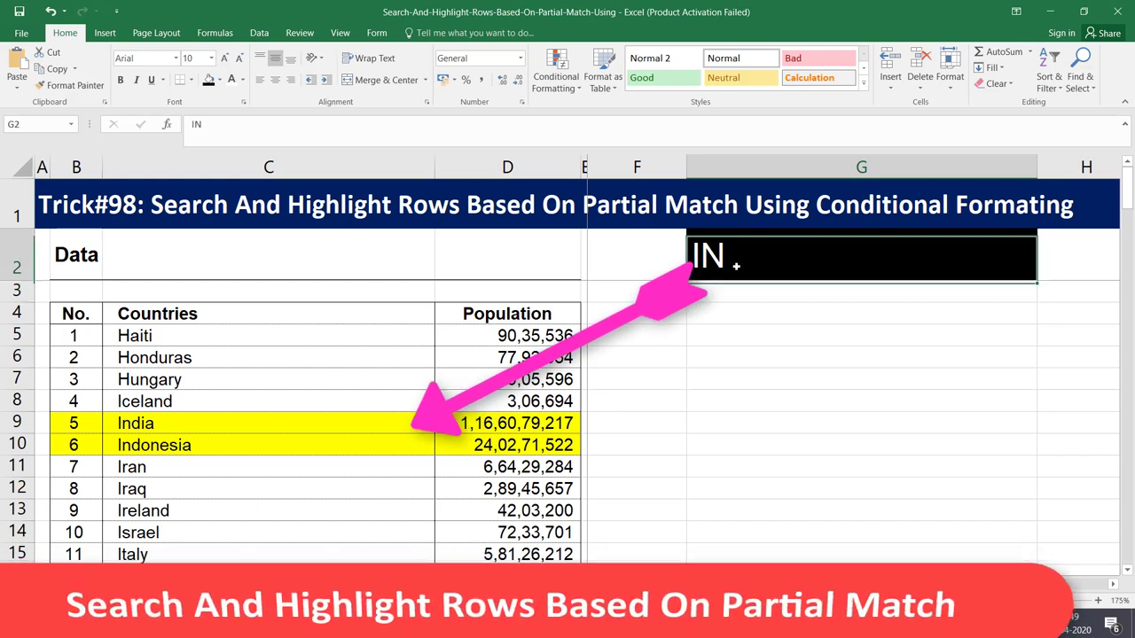
type("IR")
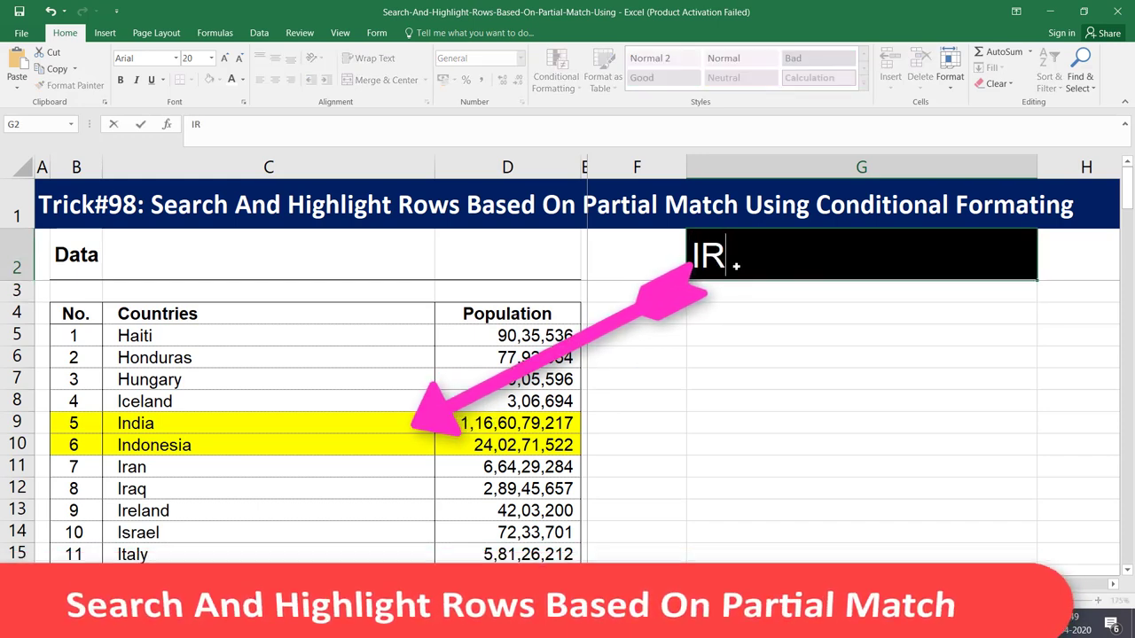
key("Return")
left_click(735, 264)
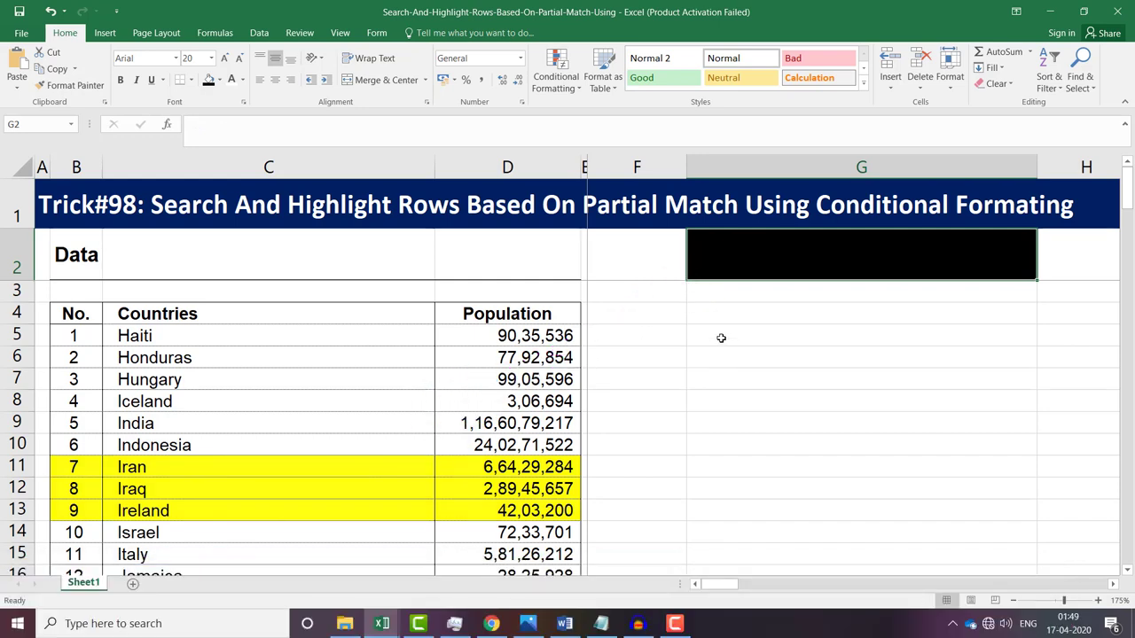
left_click(733, 378)
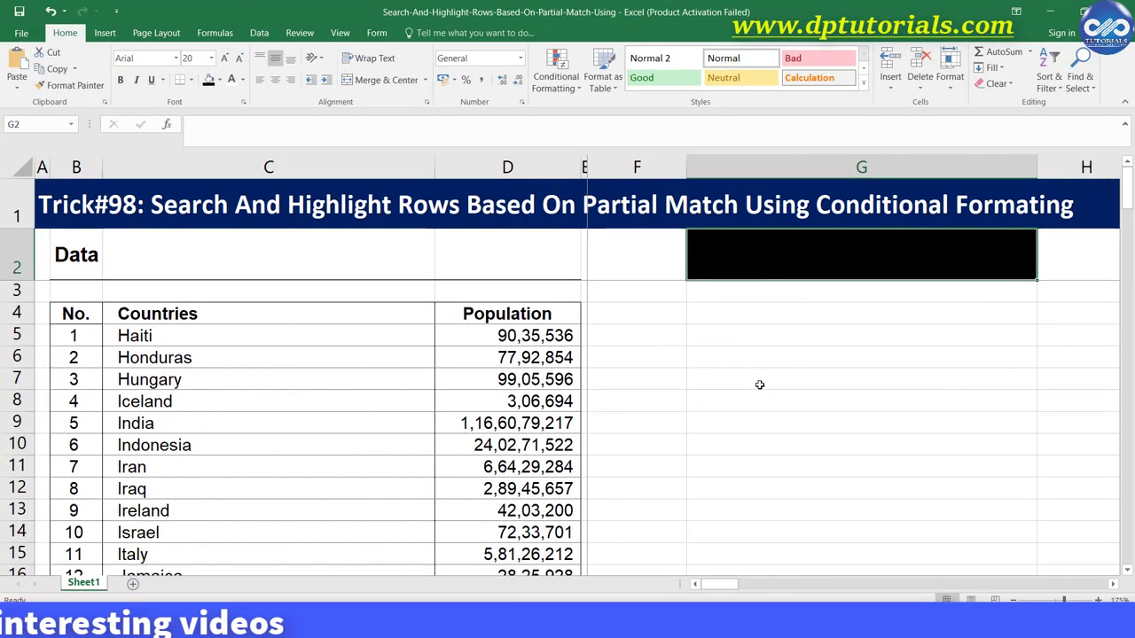
Step: Look through the numbered list of countries and populations and locate the black search cell G2
left_click(759, 384)
scroll(367, 370, "down", 5)
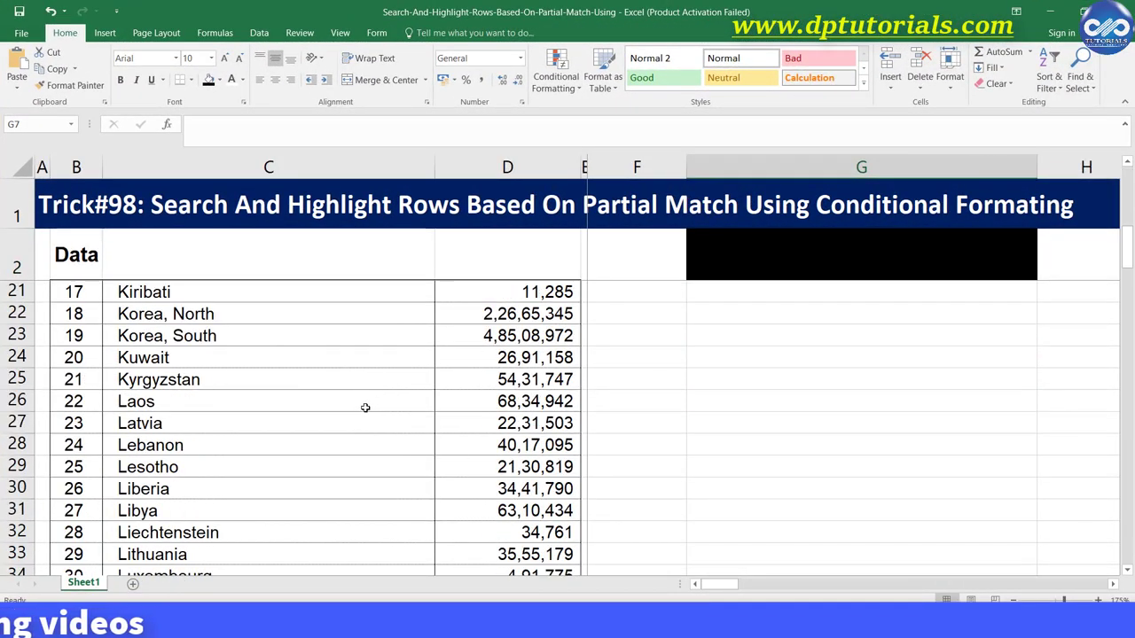
scroll(367, 400, "up", 5)
left_click(244, 380)
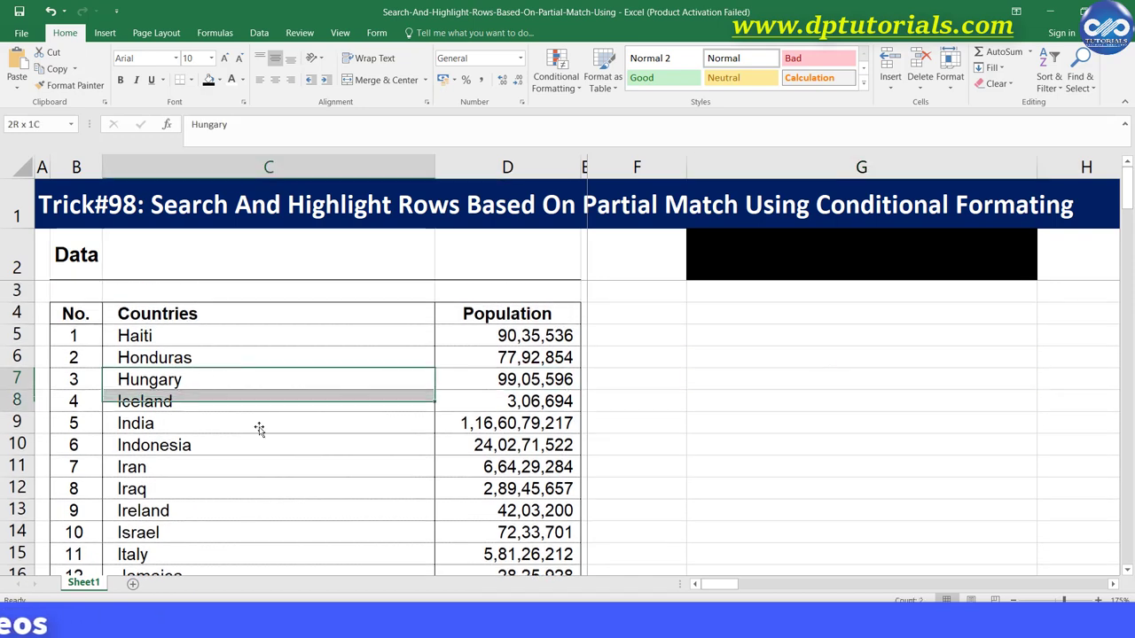
left_click(266, 467)
scroll(330, 510, "down", 5)
left_click(280, 448)
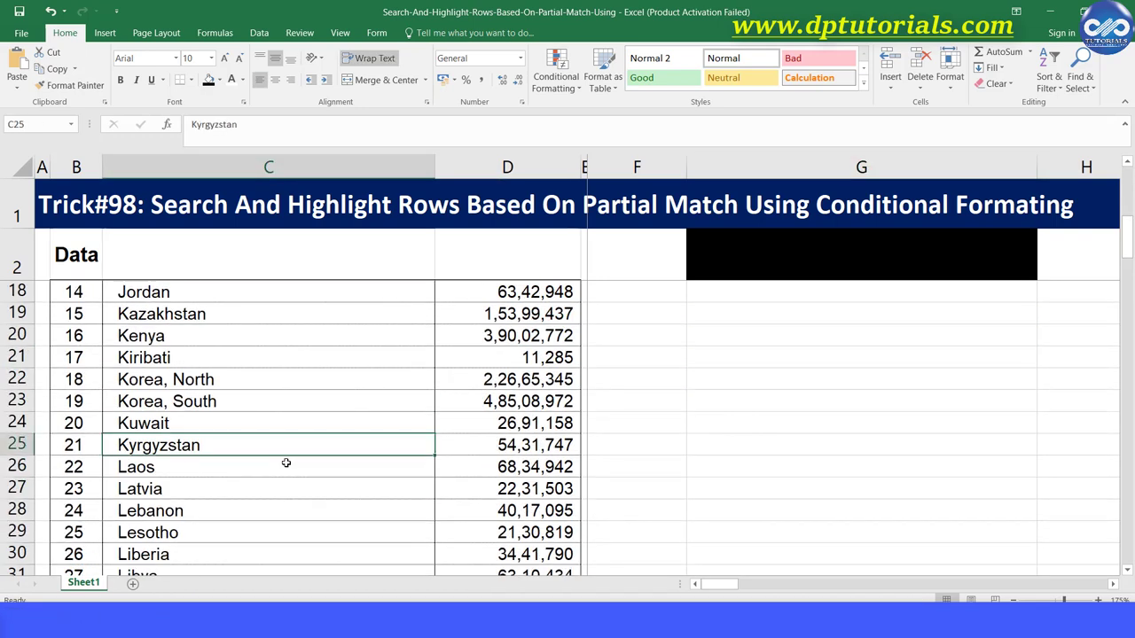
scroll(286, 478, "down", 4)
left_click(420, 486)
scroll(689, 321, "up", 5)
left_click(771, 248)
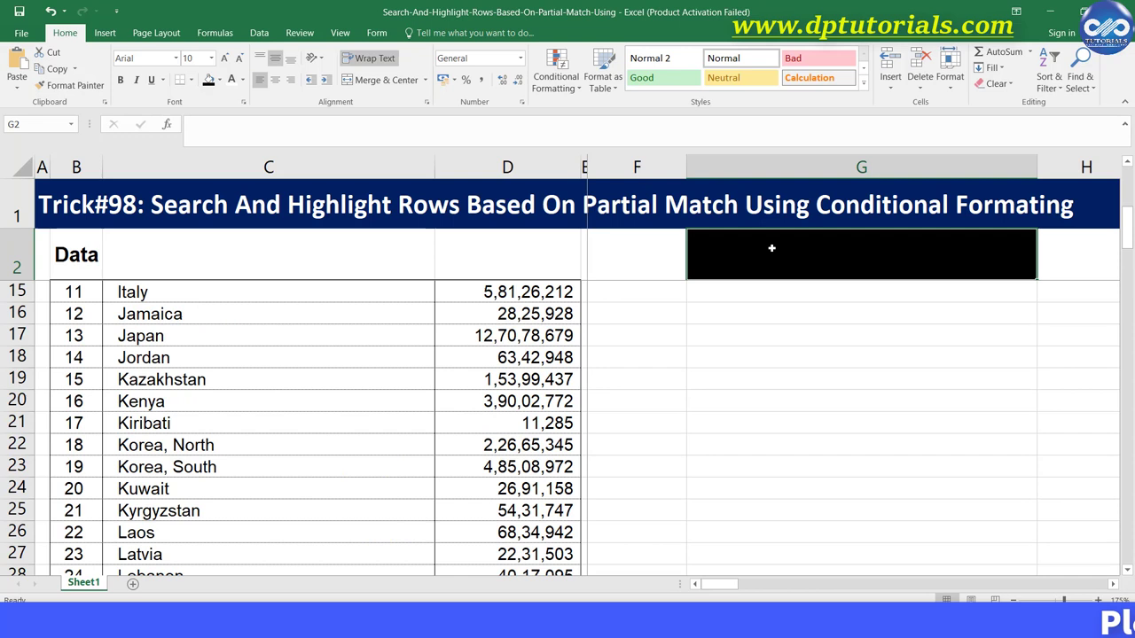
scroll(522, 390, "up", 4)
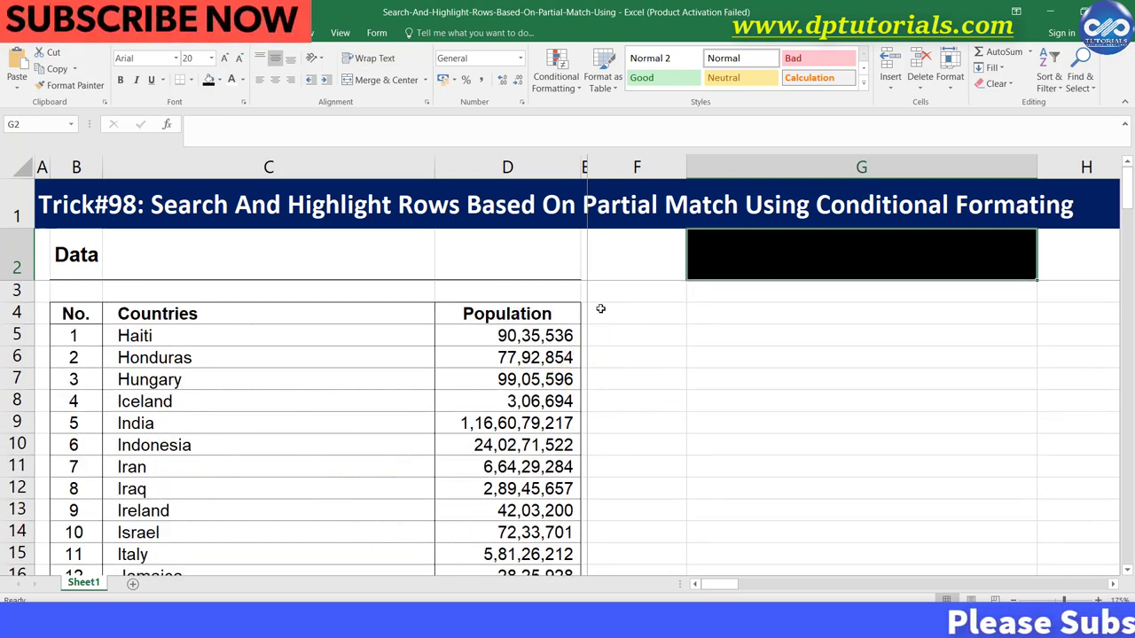
Step: Start a conditional formatting rule for the data rows B5:D123 that uses a formula to determine which cells to format
left_click_drag(97, 335, 330, 338)
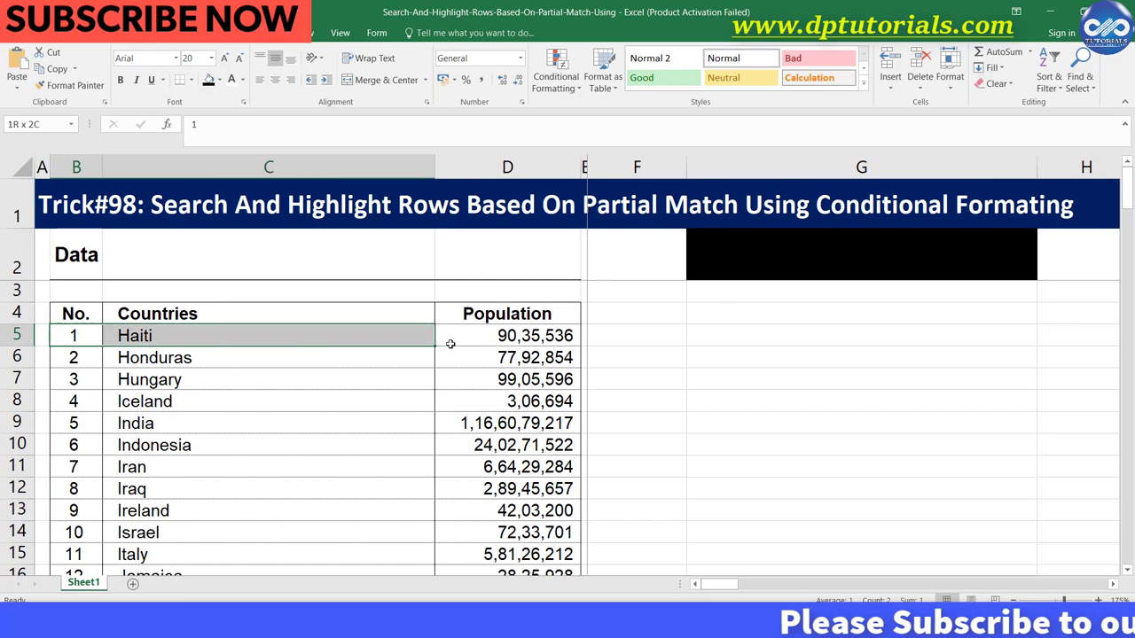
left_click_drag(451, 344, 467, 340)
key("ctrl+shift+Down")
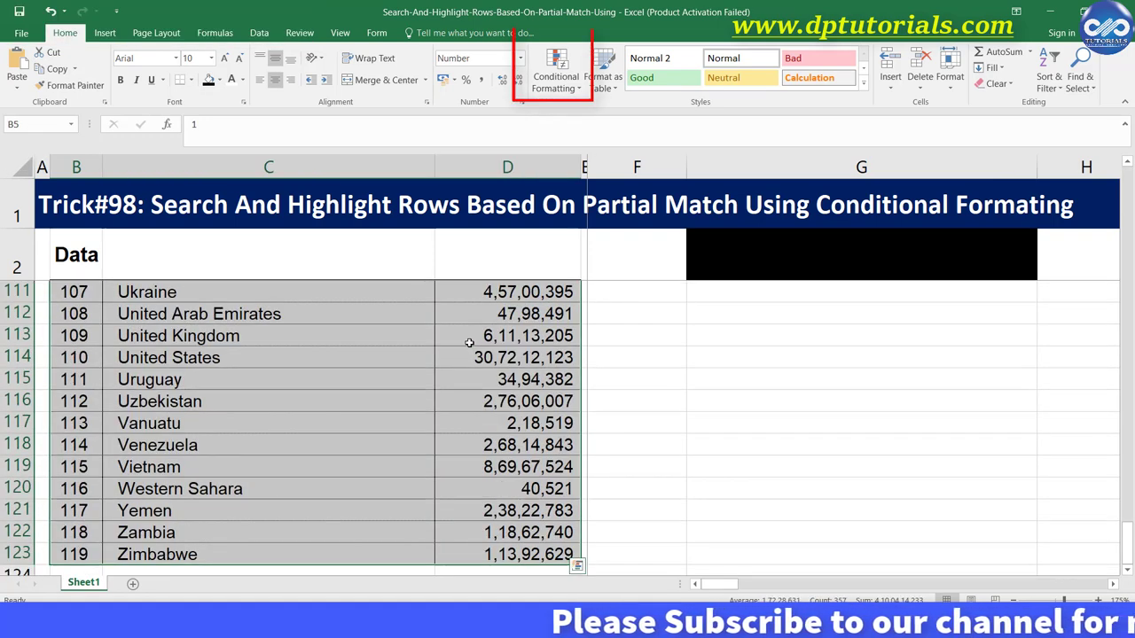
left_click(565, 80)
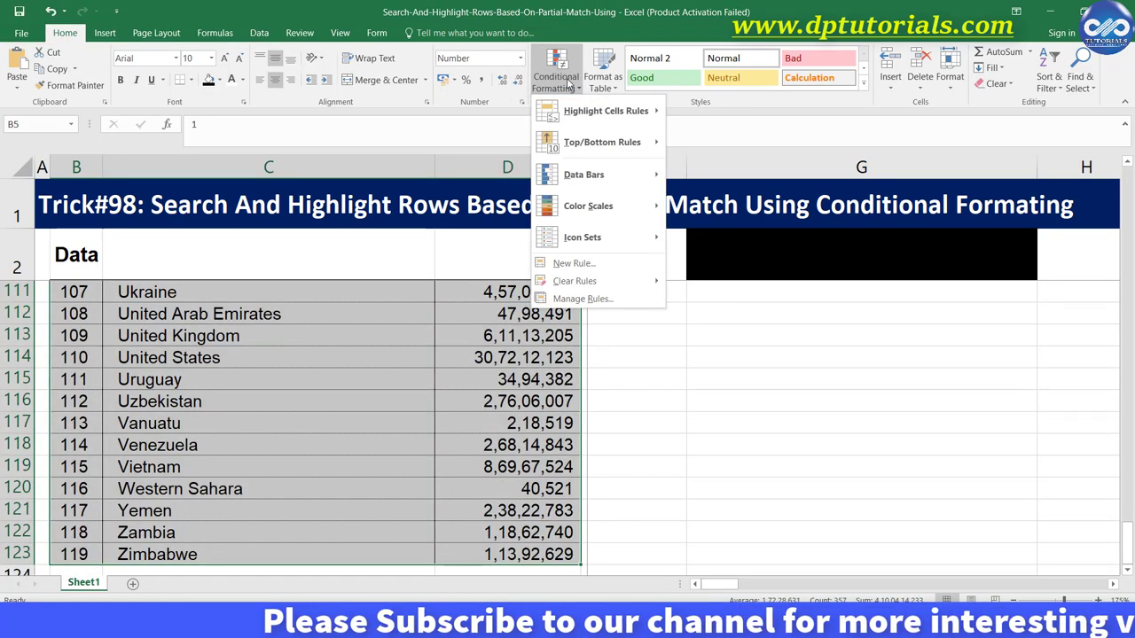
left_click(635, 269)
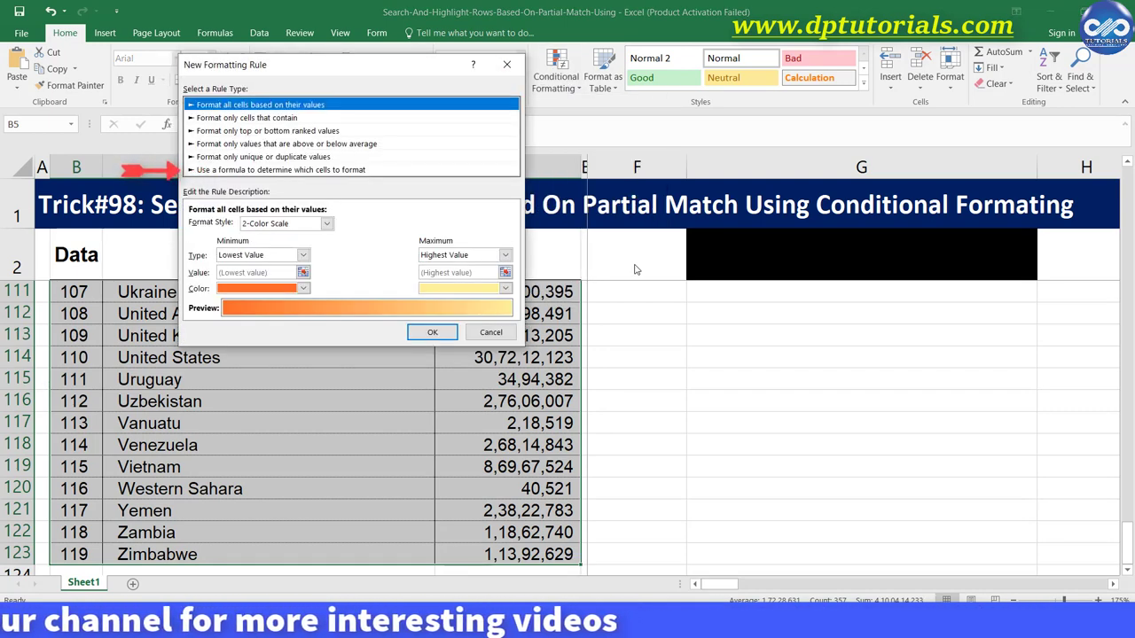
left_click(361, 170)
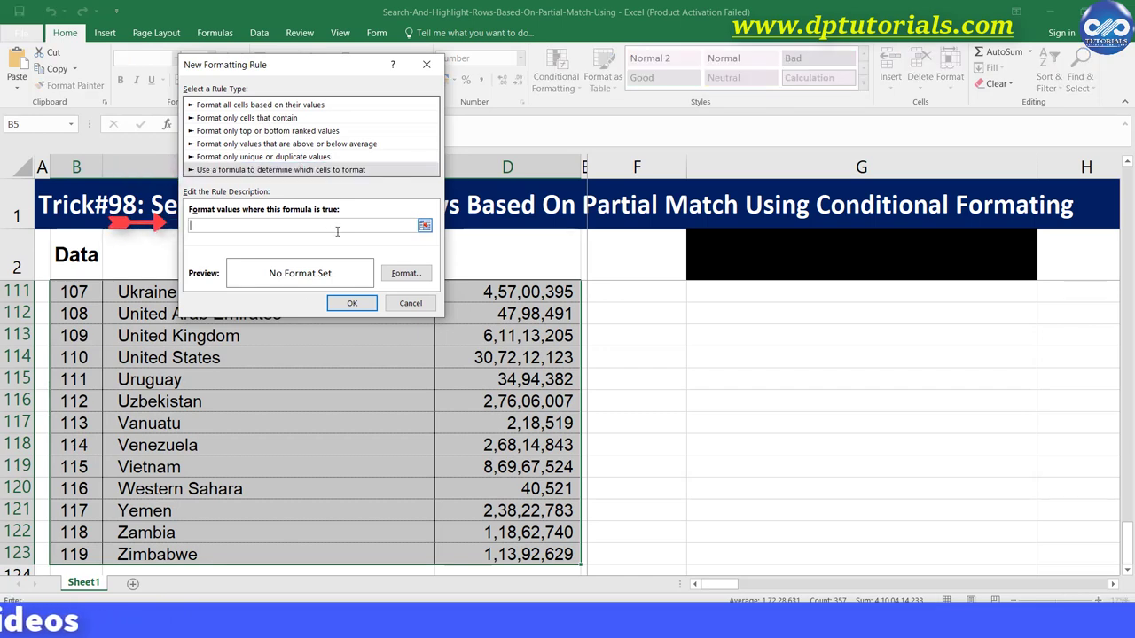
Step: Set the rule's formula to =$C5=$G$2 so each country is compared with the search cell
scroll(1040, 457, "up", 11)
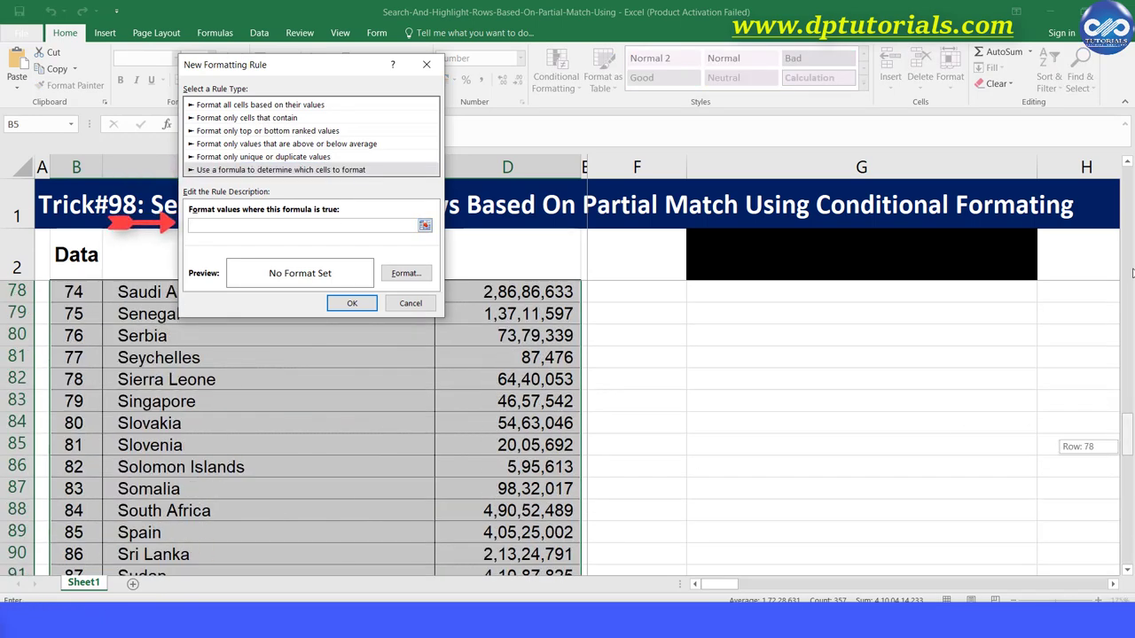
scroll(856, 249, "up", 20)
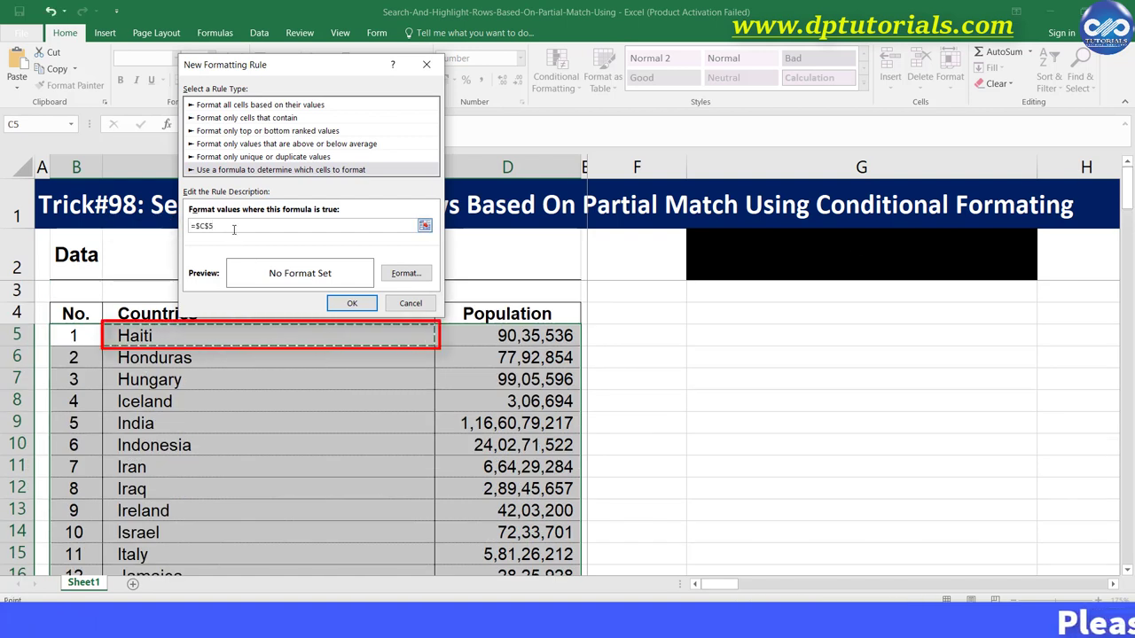
left_click(753, 249)
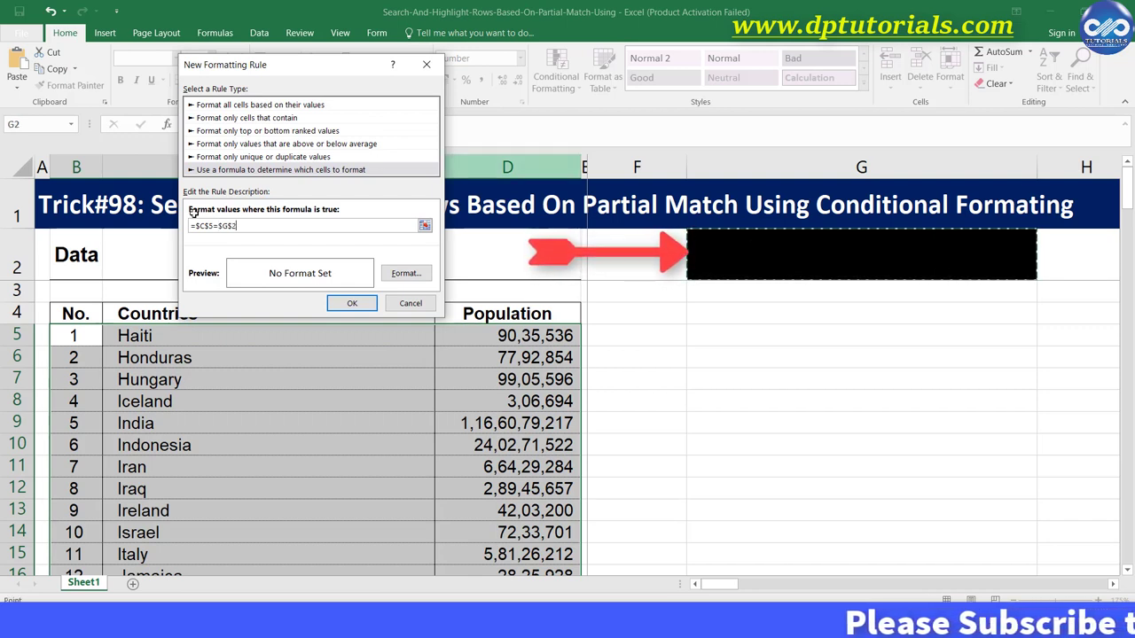
left_click(212, 233)
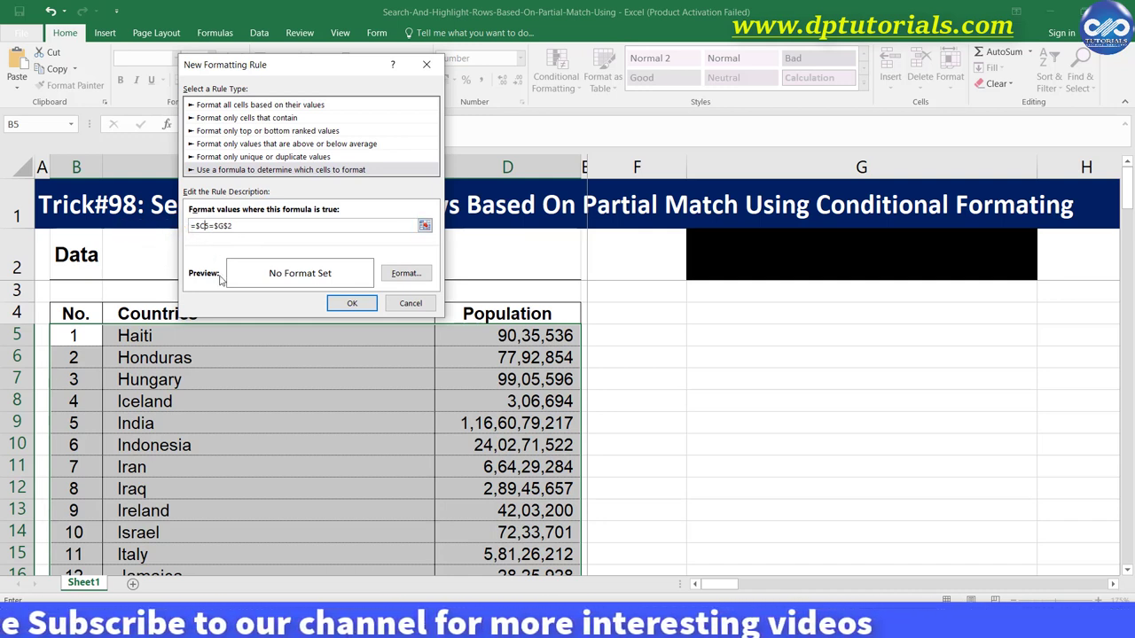
key("Delete")
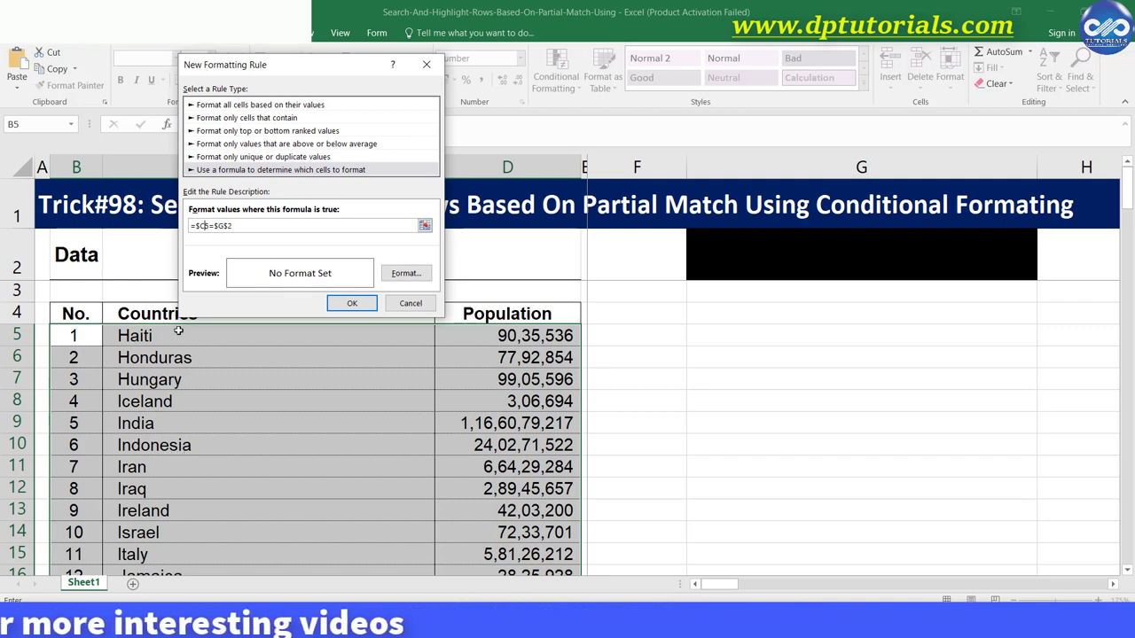
Step: Give the rule a yellow background fill and apply it to the country table
left_click_drag(294, 76, 619, 222)
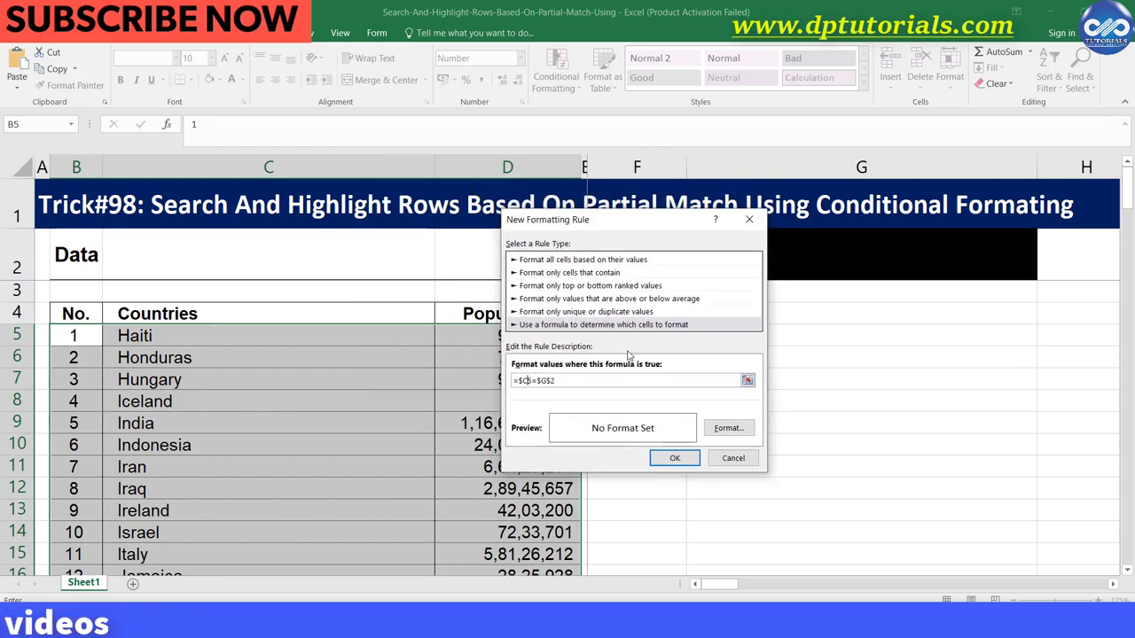
left_click(732, 433)
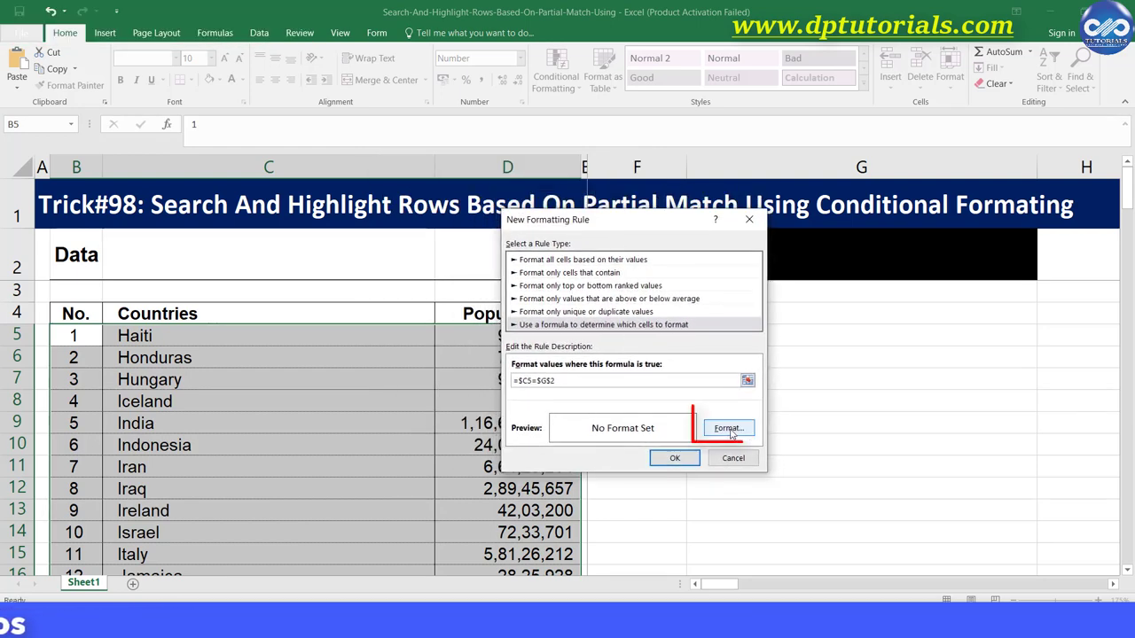
left_click(732, 431)
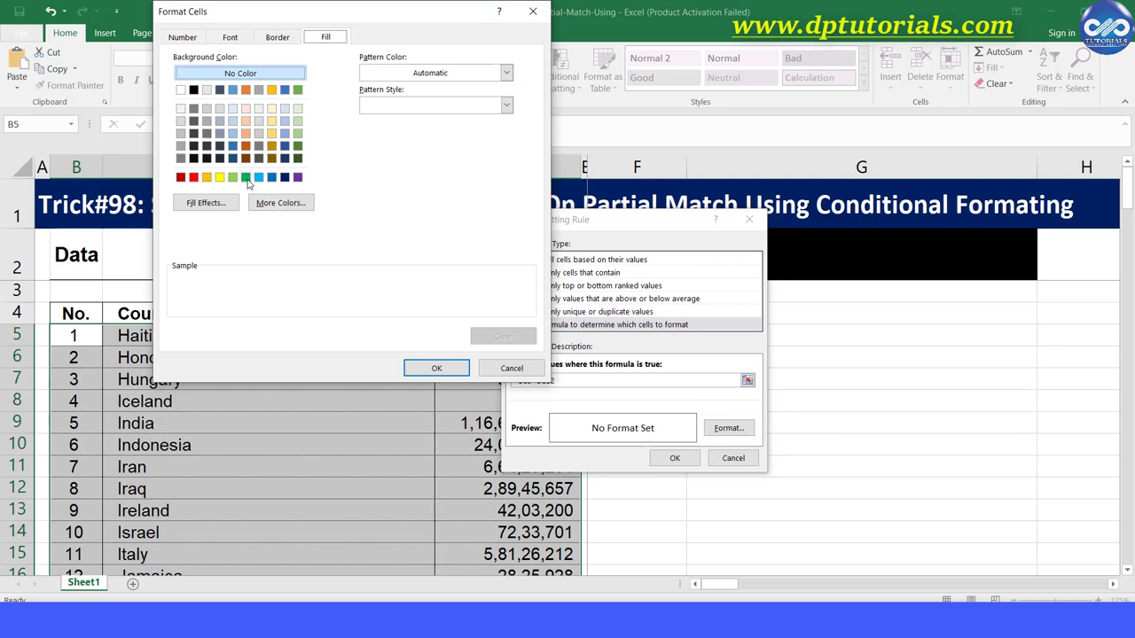
left_click(220, 178)
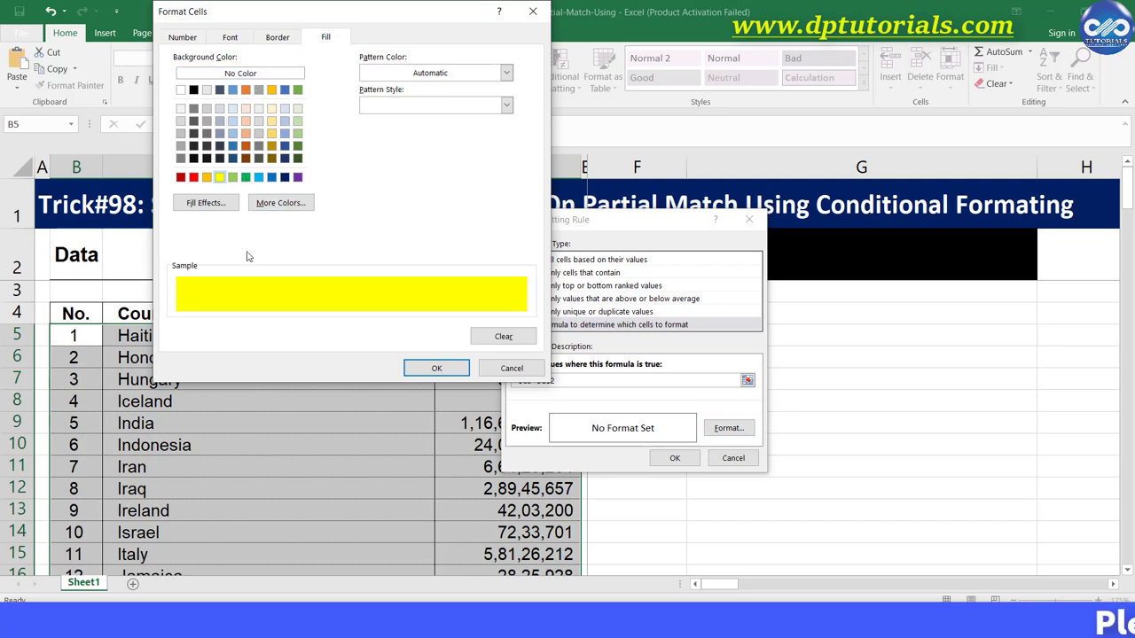
left_click(435, 366)
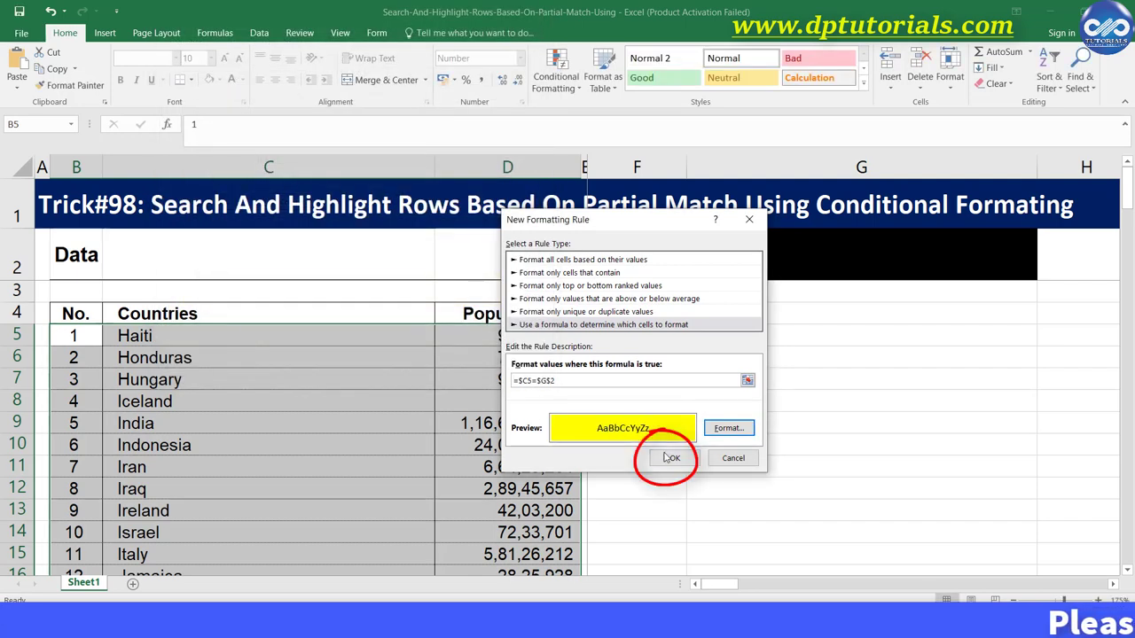
left_click(674, 459)
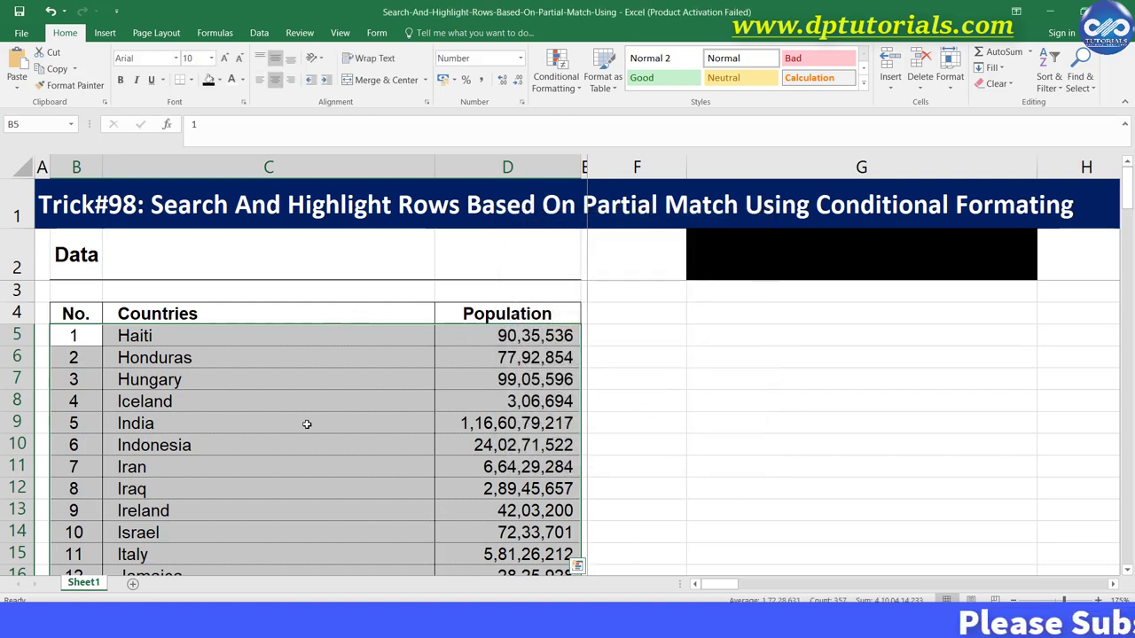
left_click(675, 392)
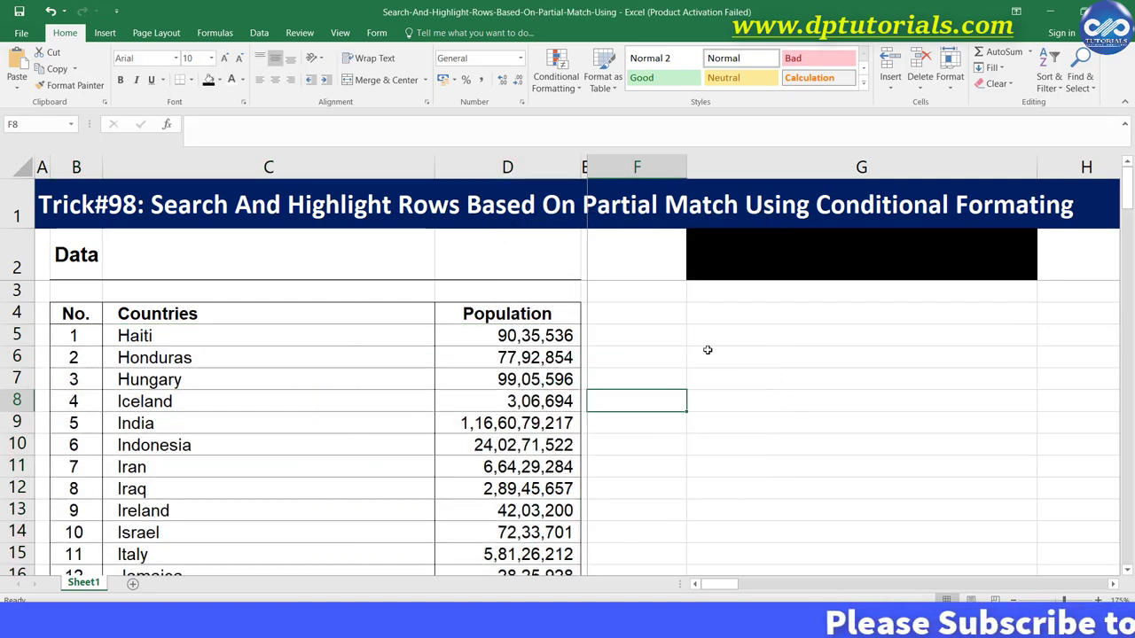
Step: Test the exact-match rule by entering india in search cell G2 and re-entering it as INDIA
left_click(735, 263)
type("india")
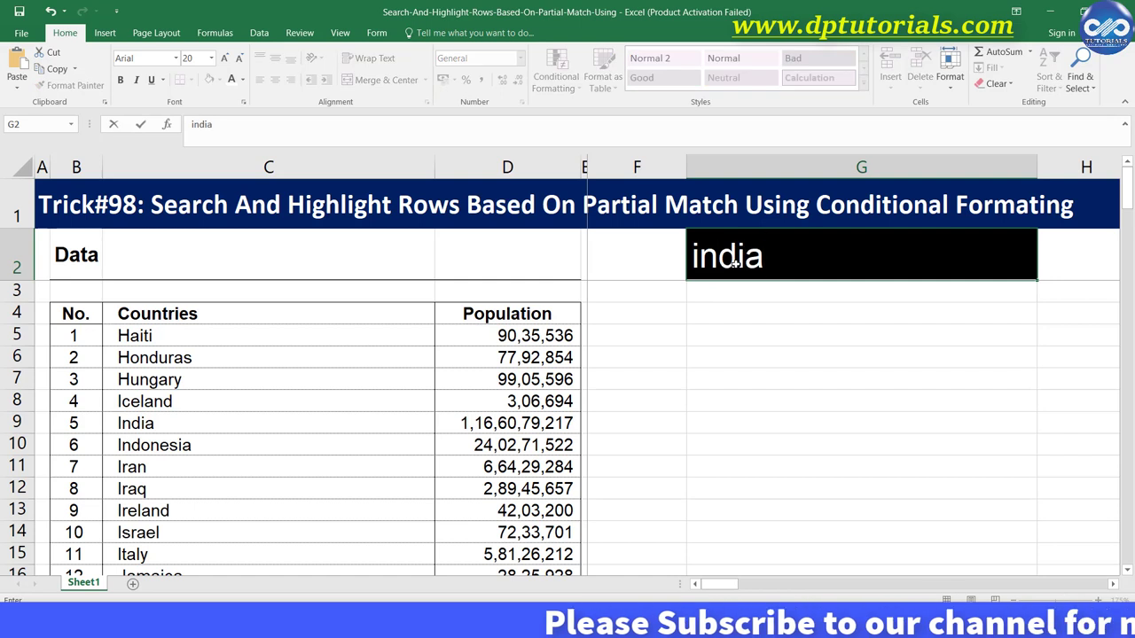
key("Return")
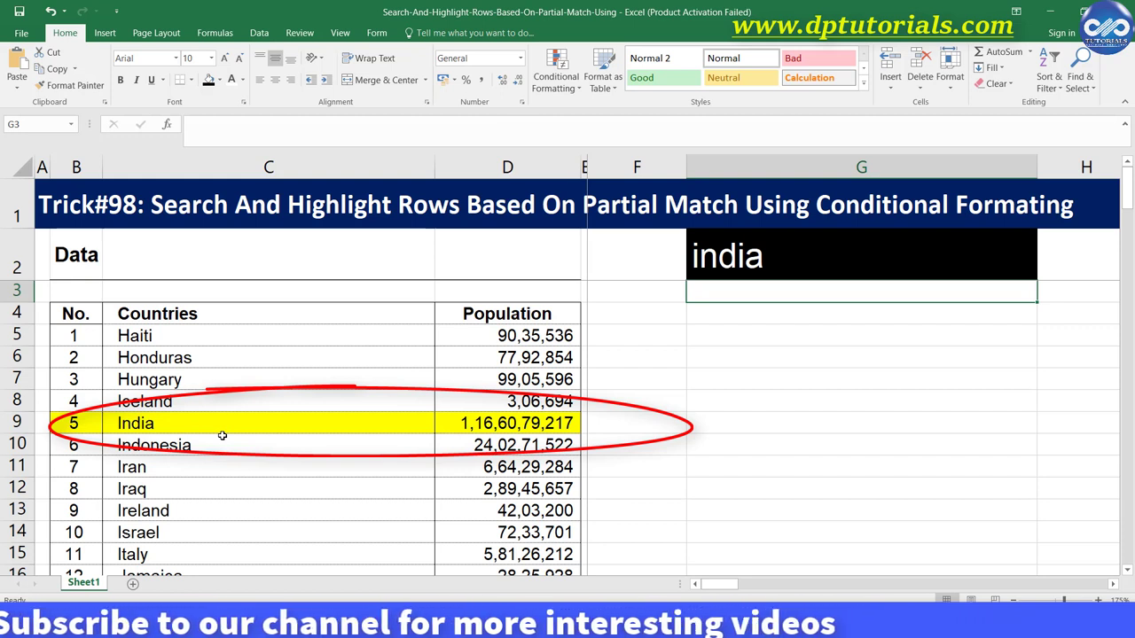
left_click(749, 257)
type("INDIA")
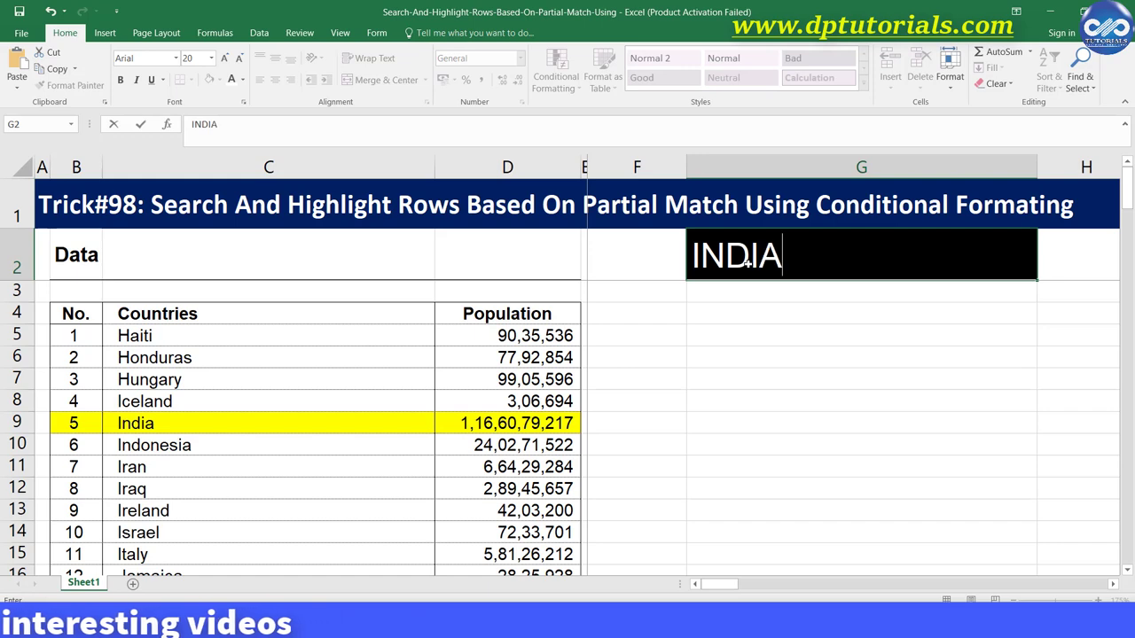
key("Return")
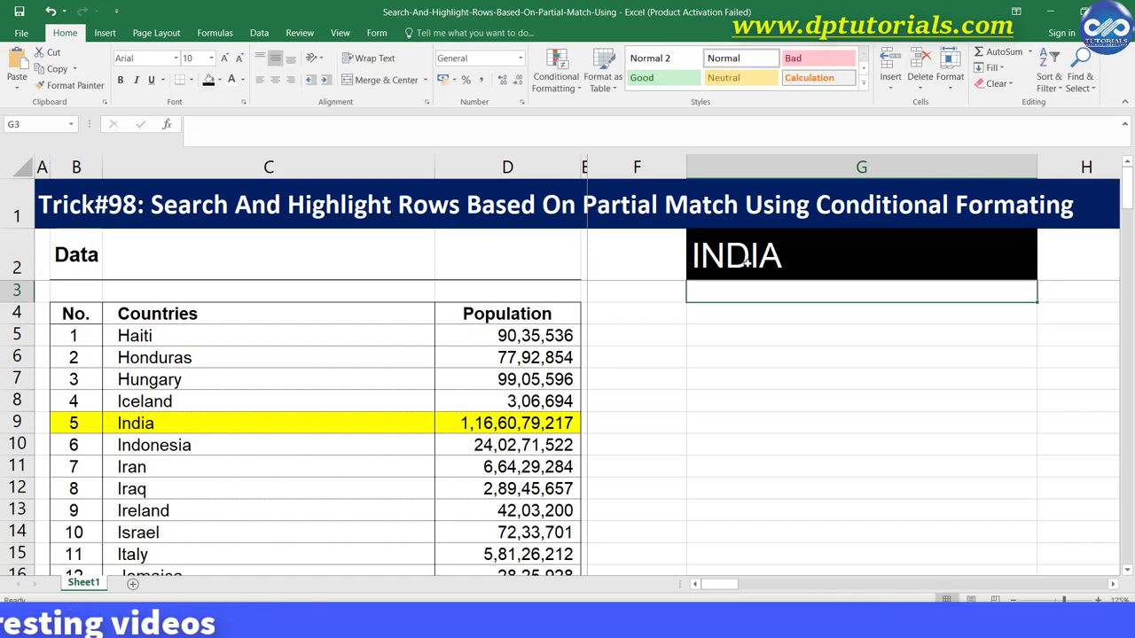
Step: Test partial terms in search cell G2 by replacing the entry with IN and extending it to IND
left_click(748, 259)
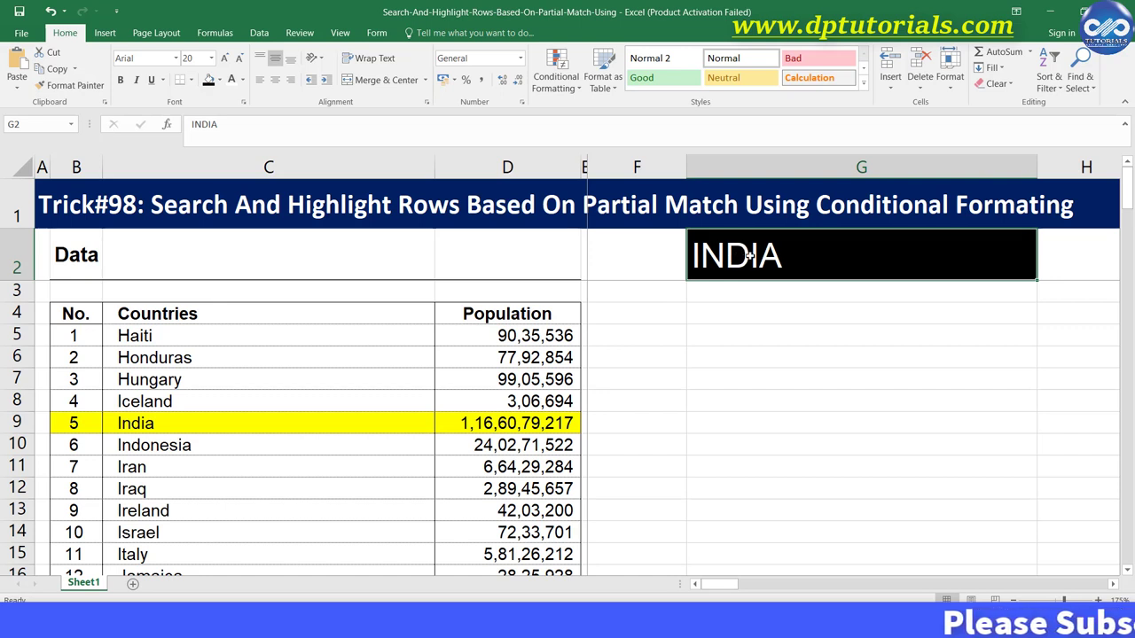
key("BackSpace")
type("IN")
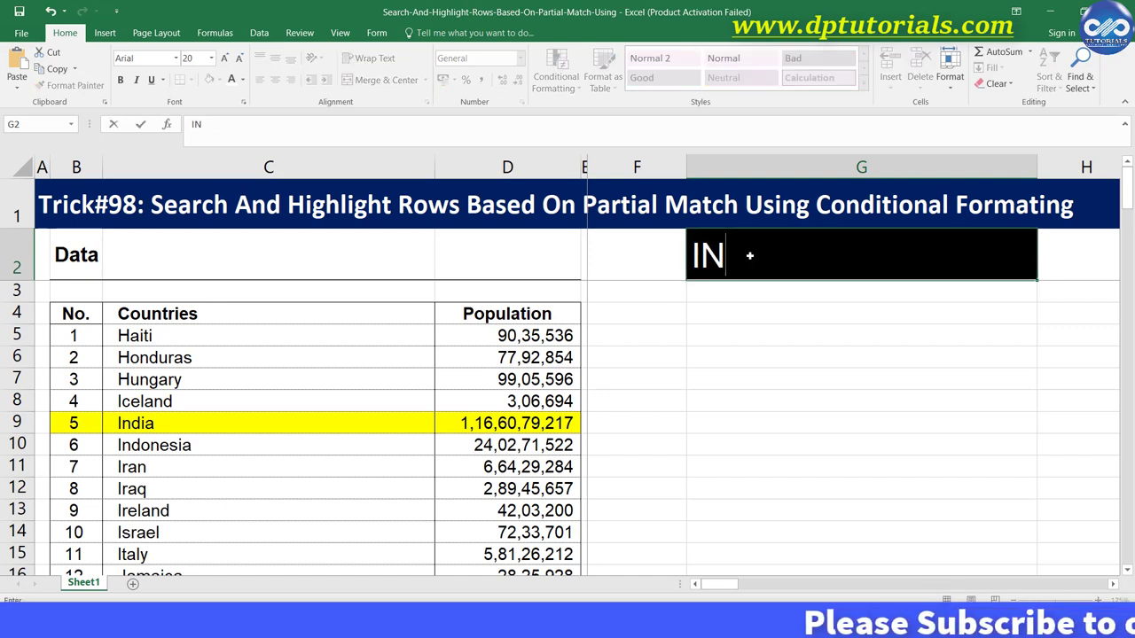
key("Return")
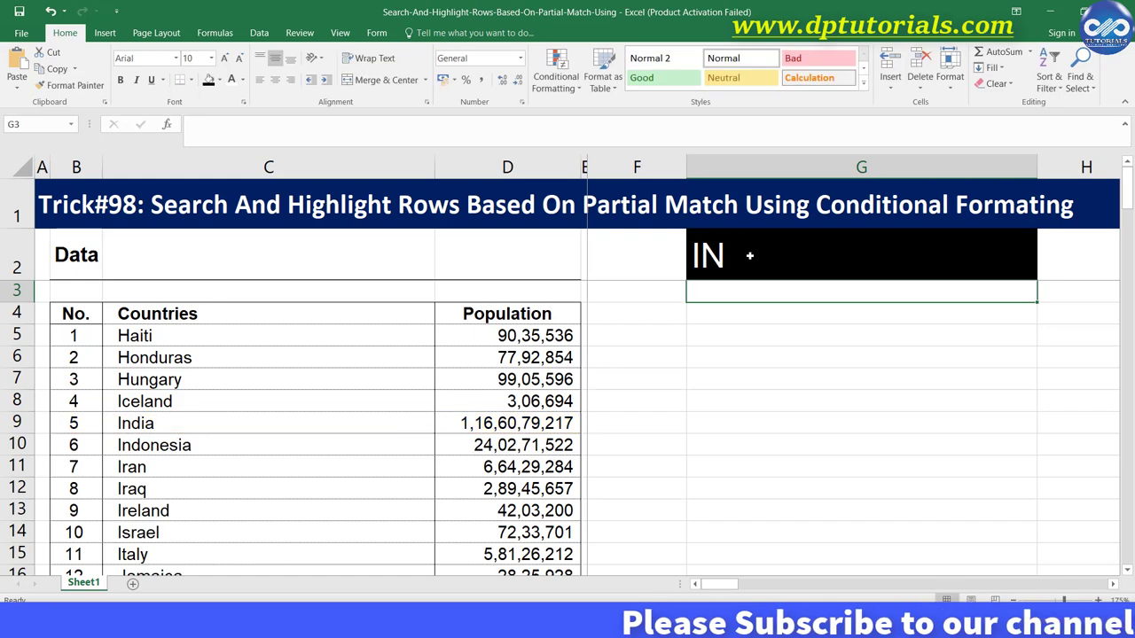
double_click(749, 255)
type("D")
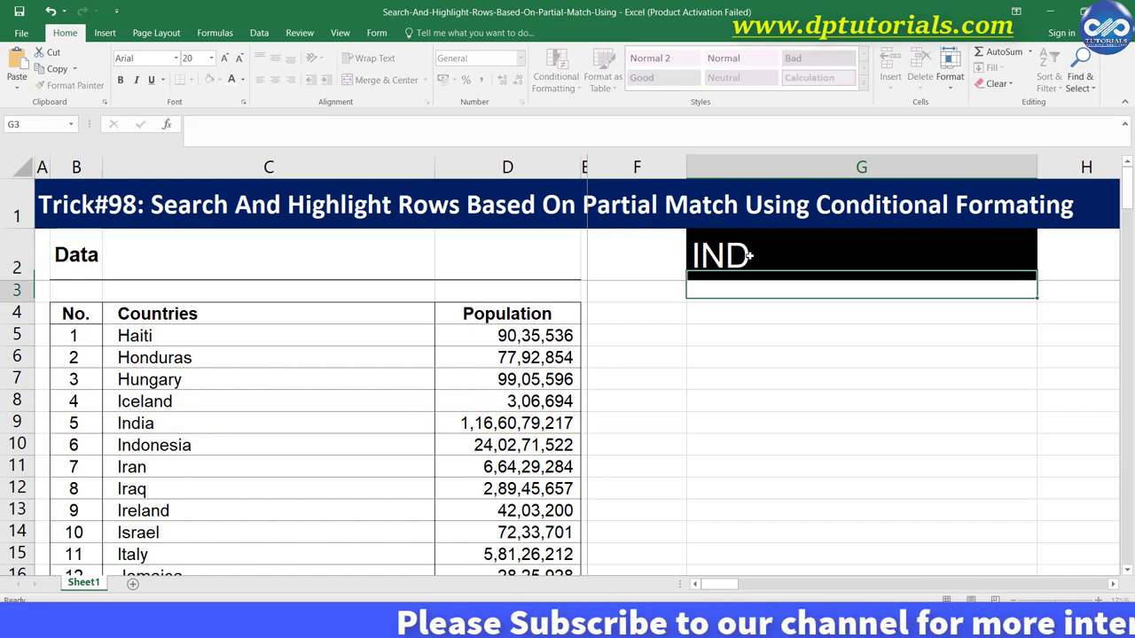
Step: Start a new formula-based conditional formatting rule for the country data in B5:D123
left_click(749, 256)
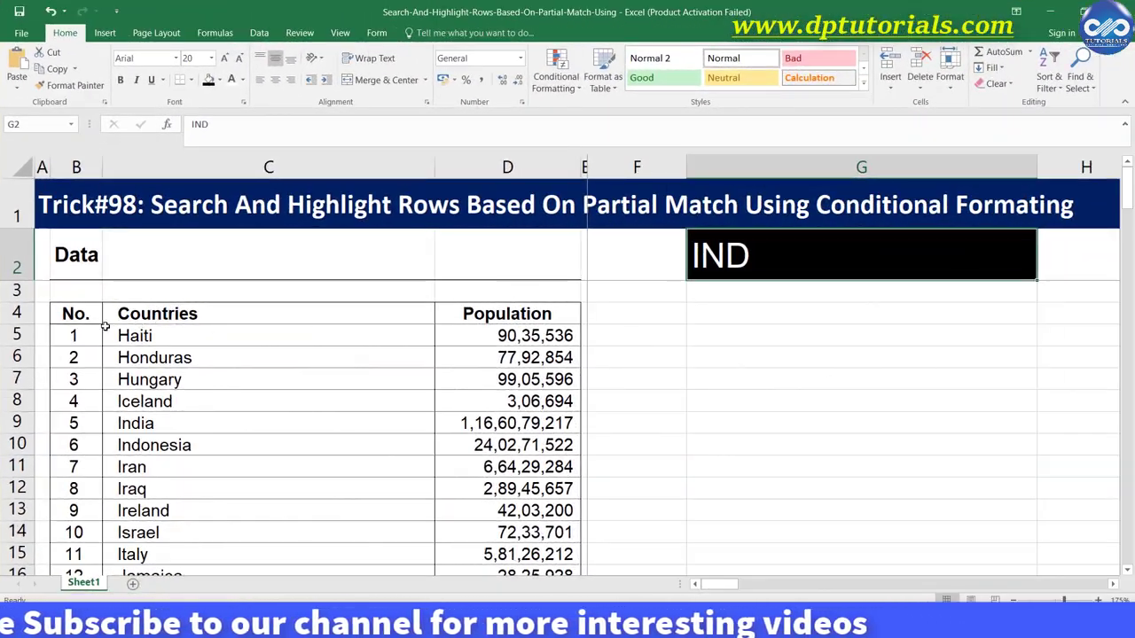
left_click_drag(100, 336, 476, 338)
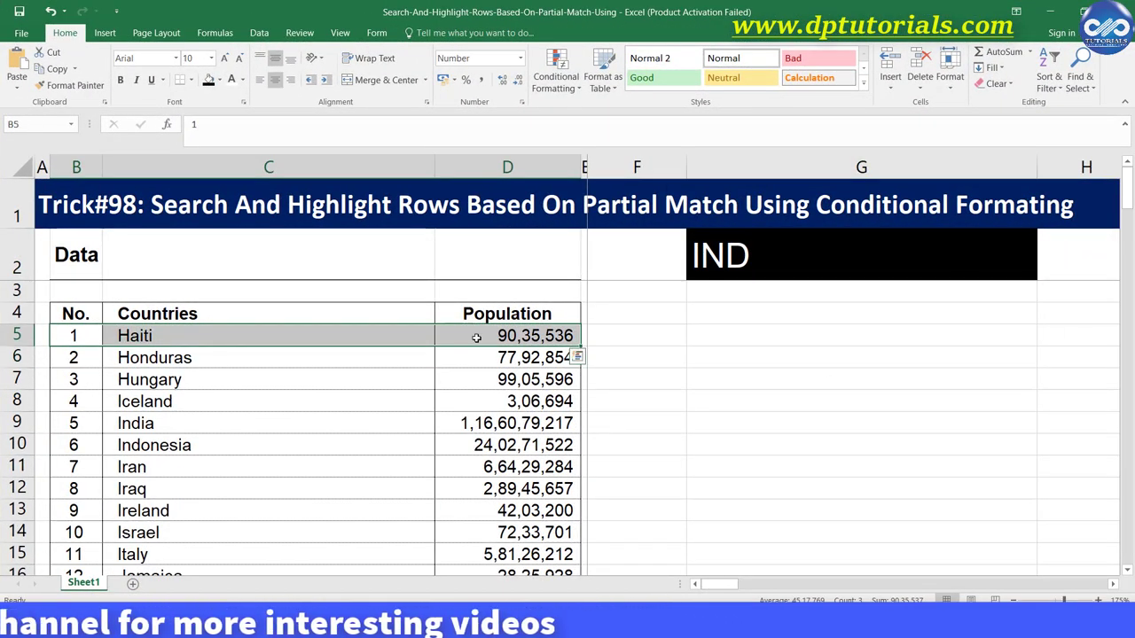
key("ctrl+shift+Down")
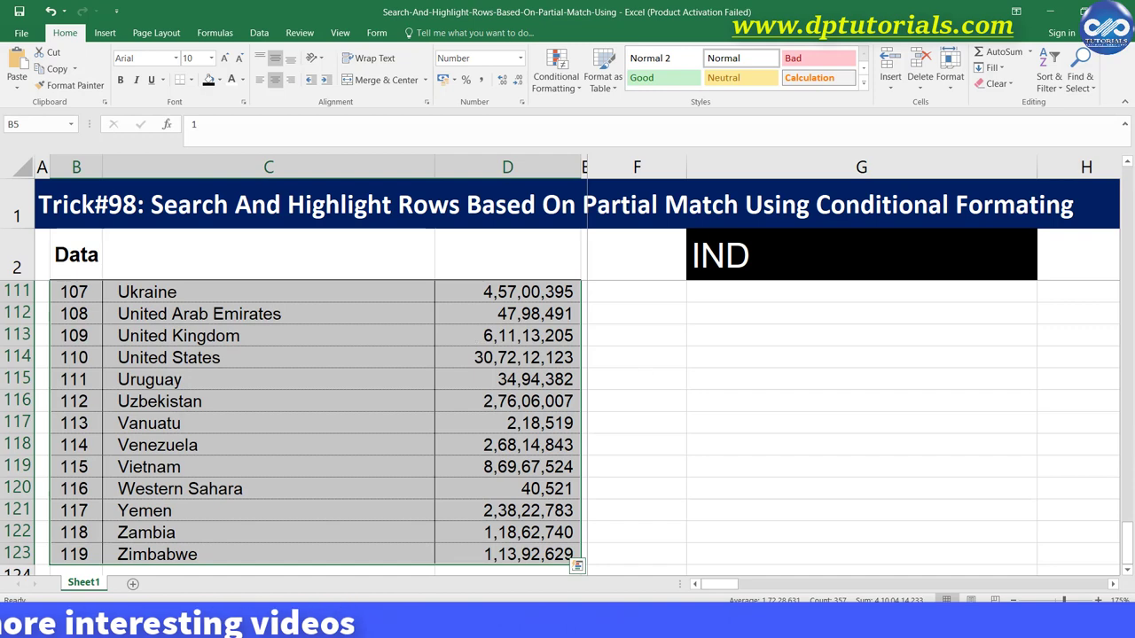
left_click_drag(1127, 539, 767, 150)
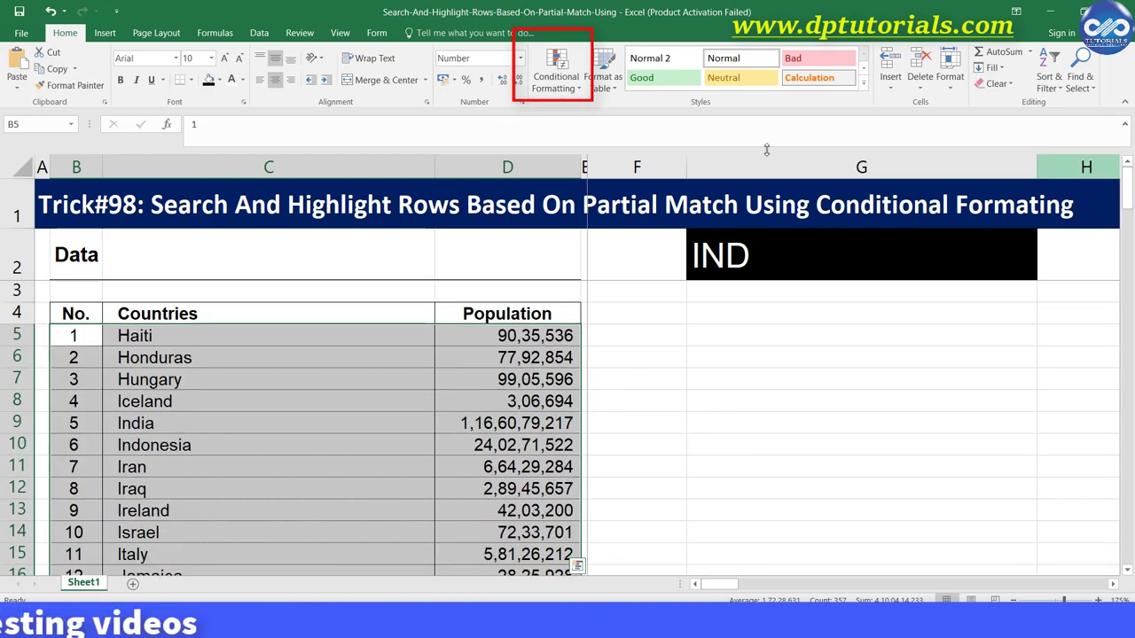
left_click(556, 71)
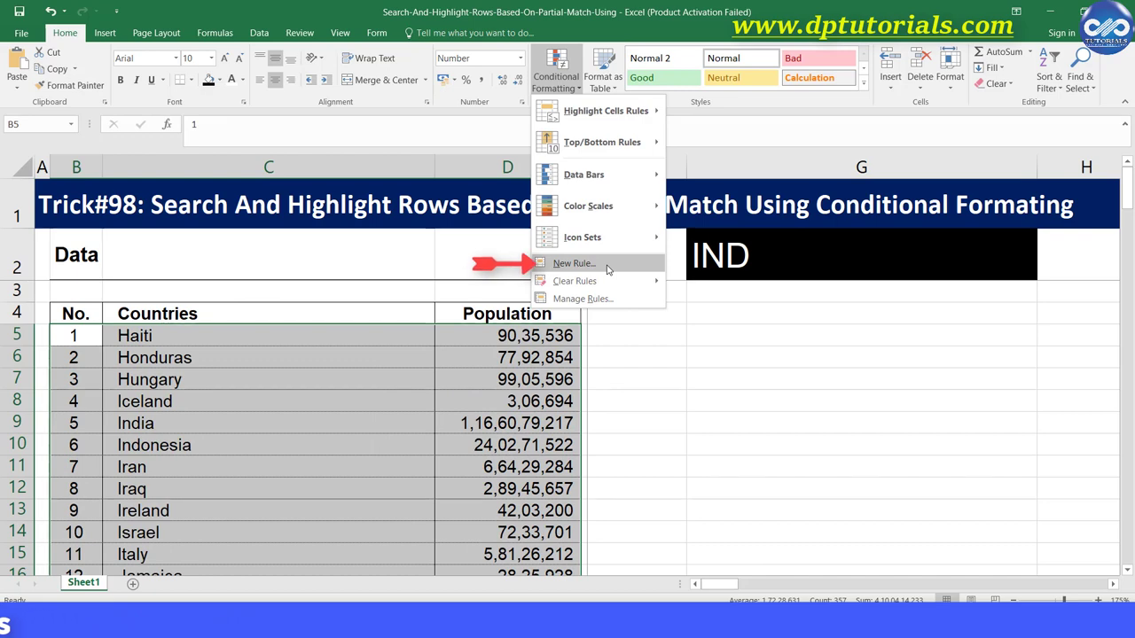
left_click(614, 269)
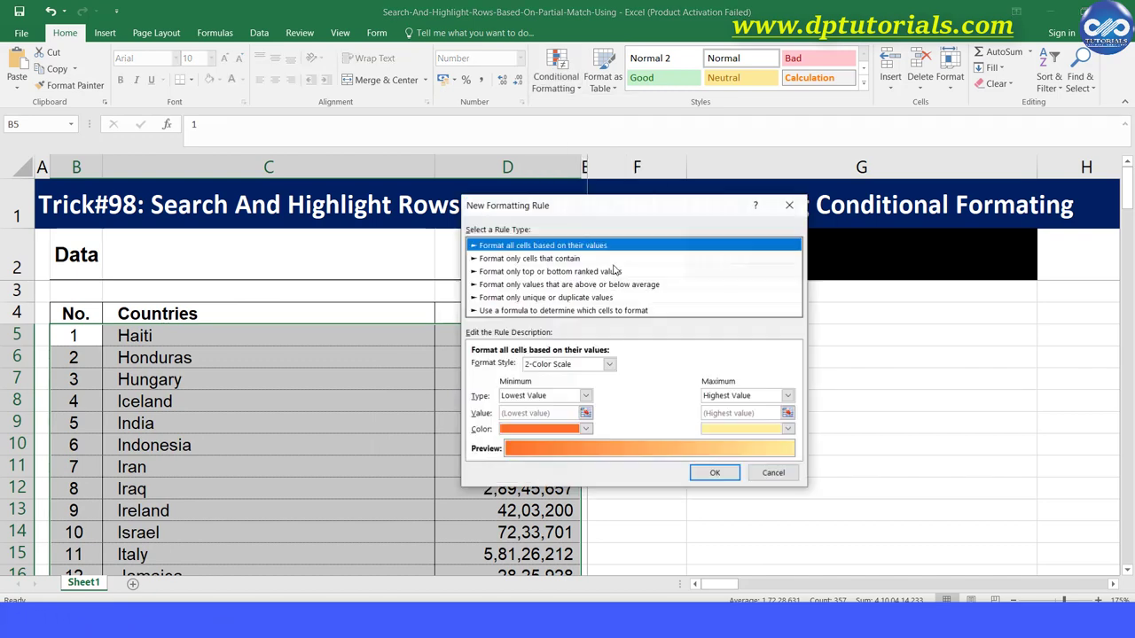
left_click(637, 311)
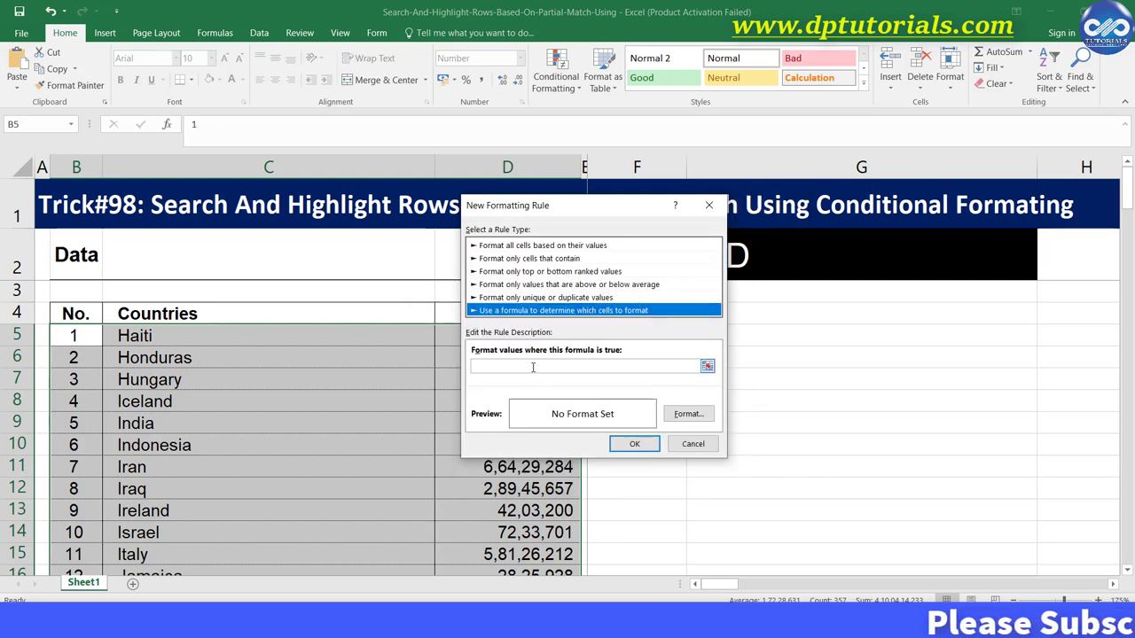
Step: Set the new rule's formula to =ISNUMBER(SEARCH($G$2,$C5)) so partial country matches are found
left_click(533, 367)
type("=")
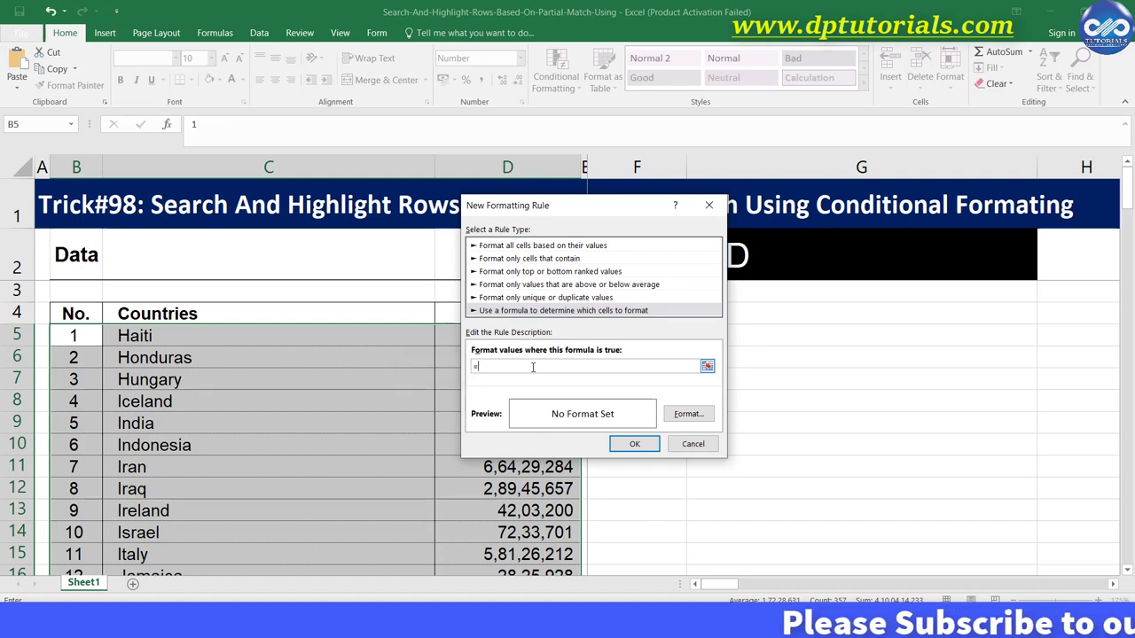
type("ISNUMBER(")
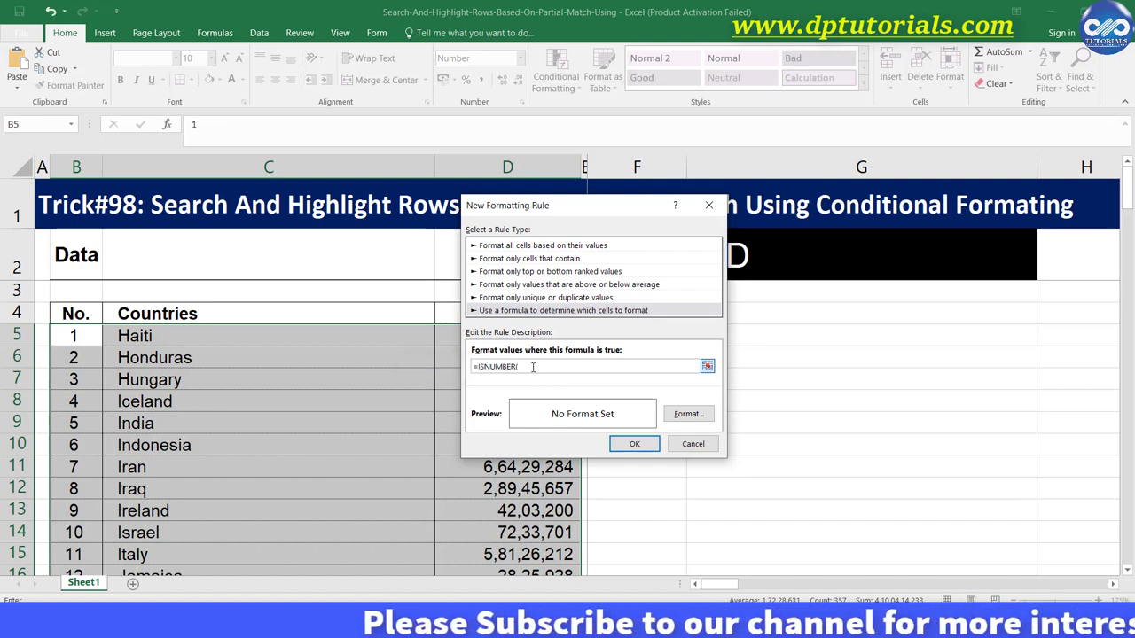
type("SEARCH(")
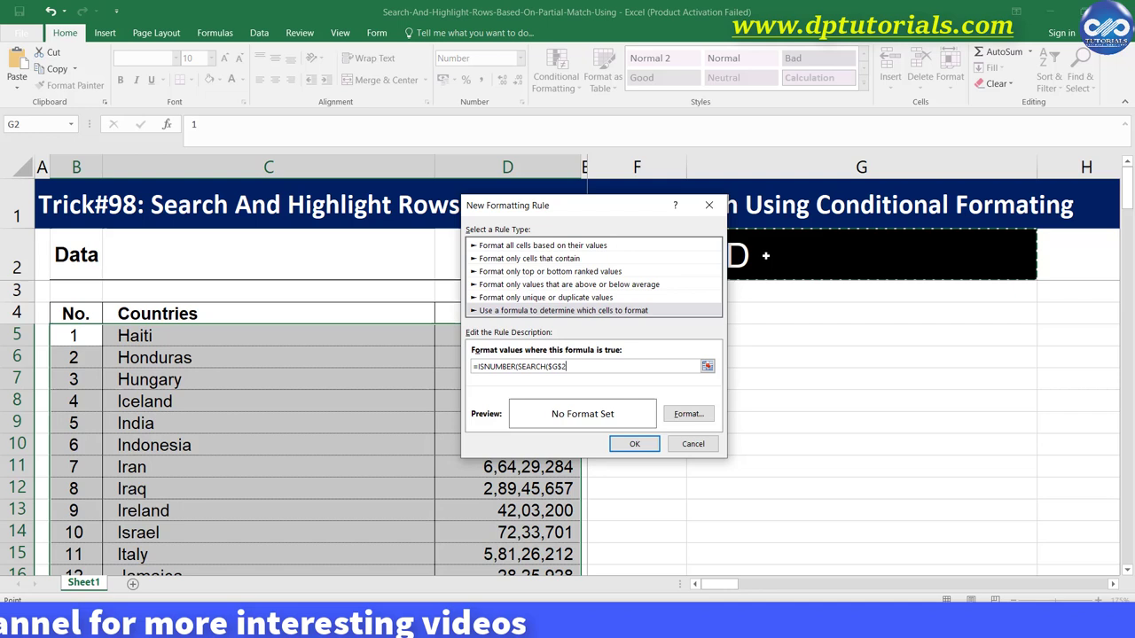
left_click(747, 276)
type(",")
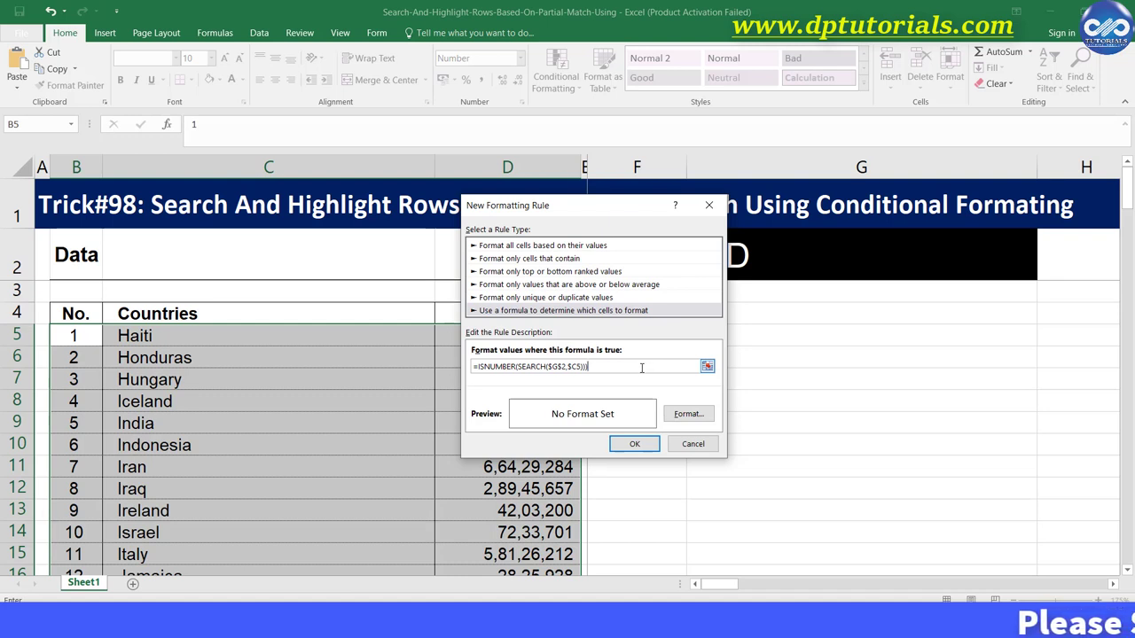
Step: Give the partial-match rule a yellow background fill and apply it to the country table
left_click(688, 414)
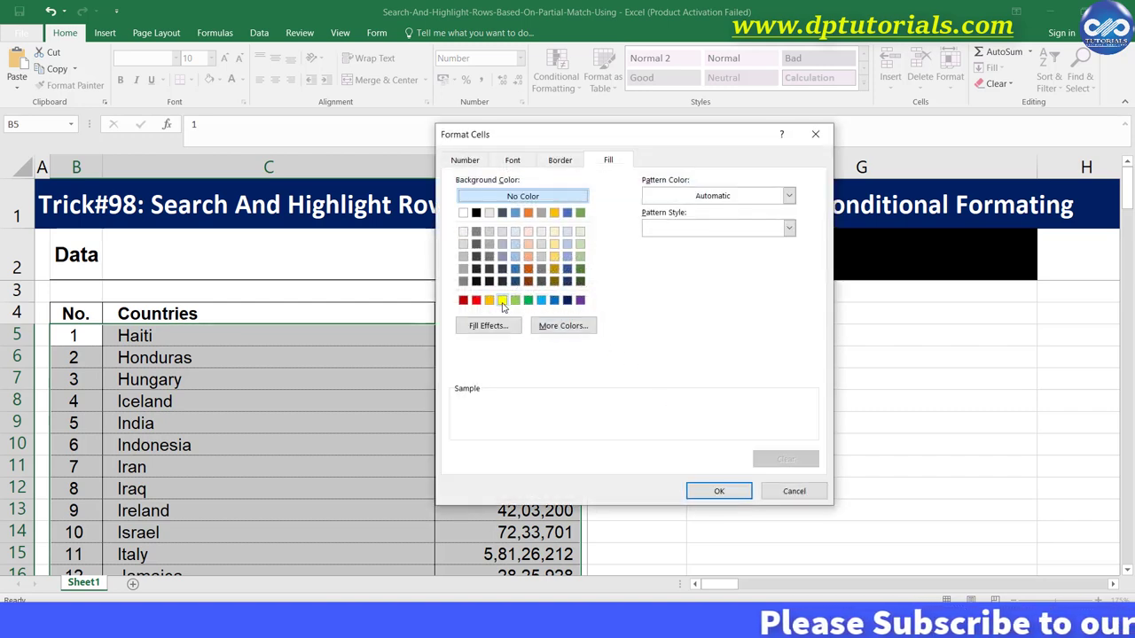
left_click(502, 300)
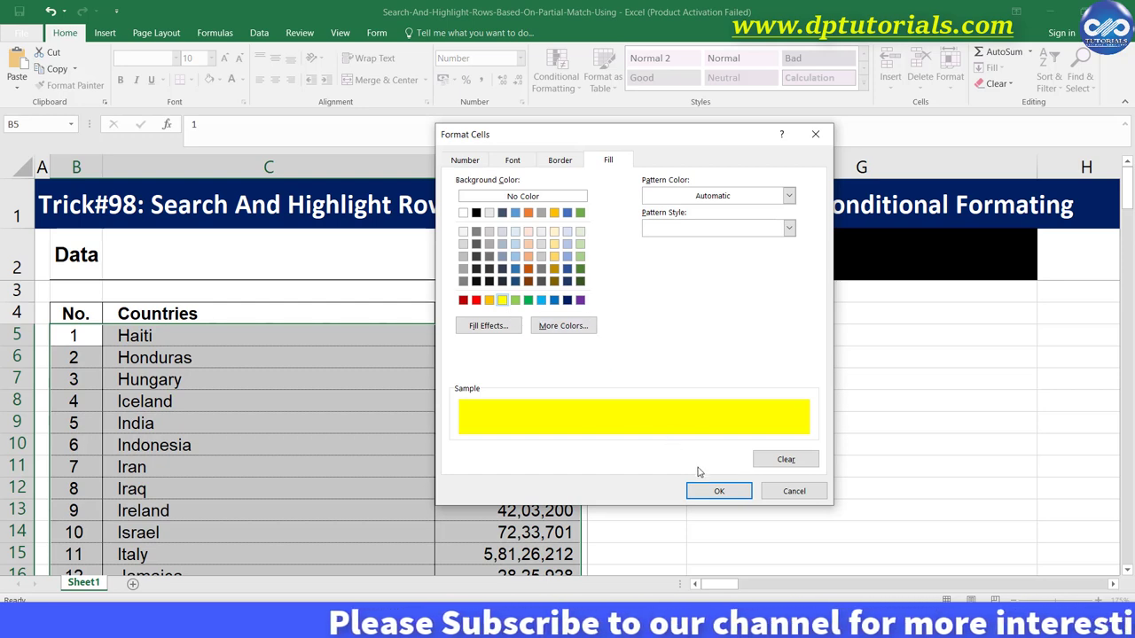
left_click(718, 490)
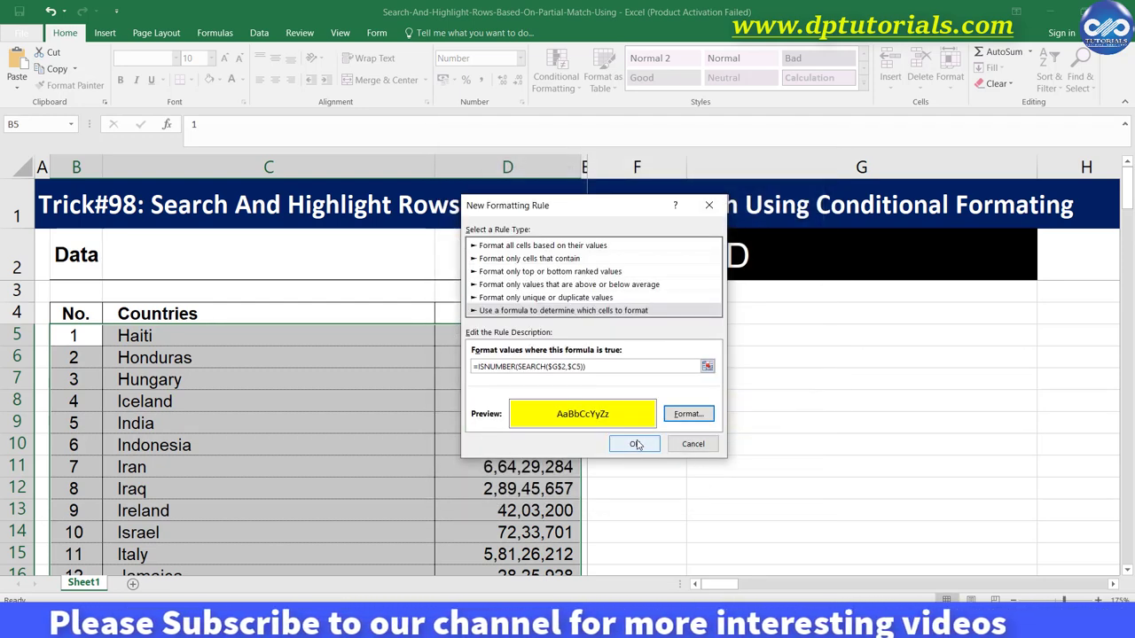
left_click(635, 444)
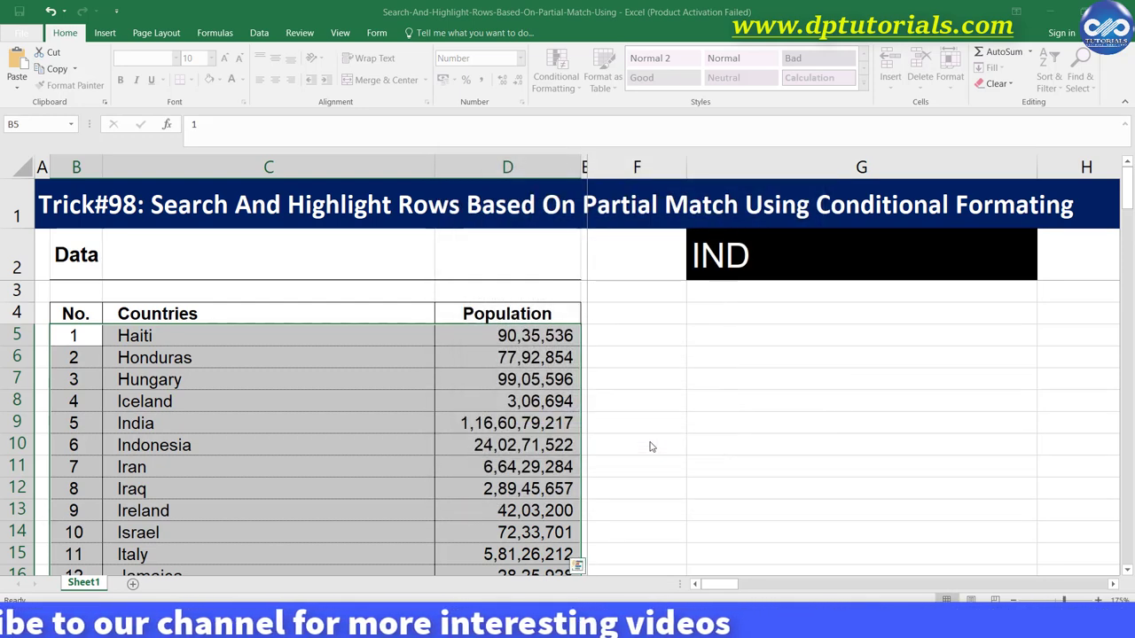
left_click(681, 400)
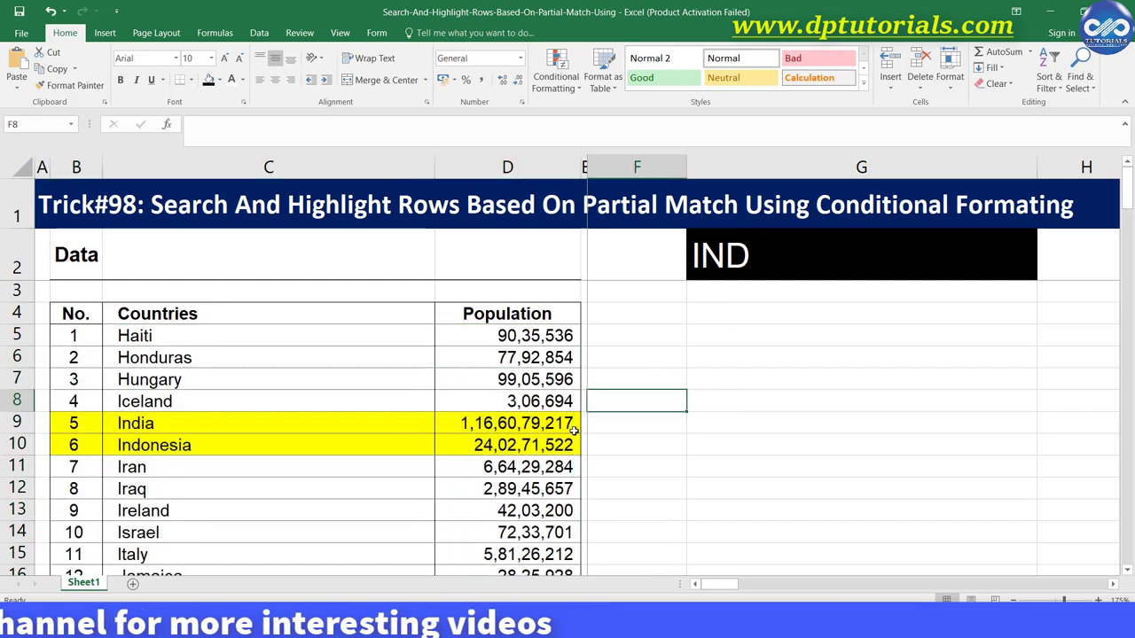
Step: Test the partial-match rule by shortening the term in search cell G2 to IN and replacing it with IR
left_click(737, 262)
double_click(736, 263)
key("BackSpace")
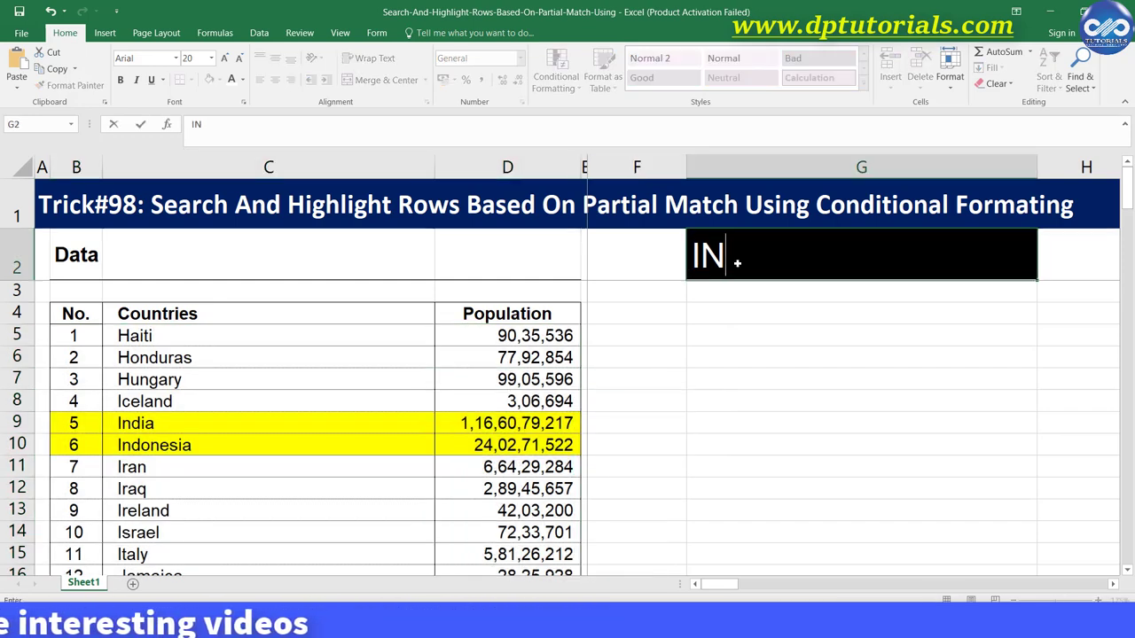
key("Return")
left_click(736, 262)
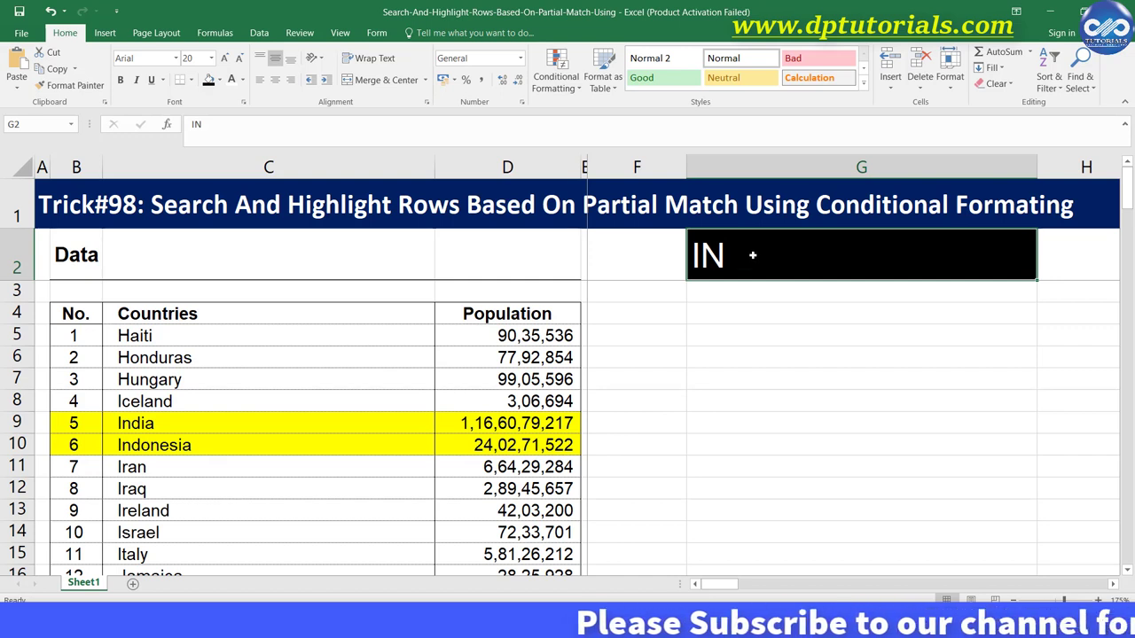
type("IR")
key("Return")
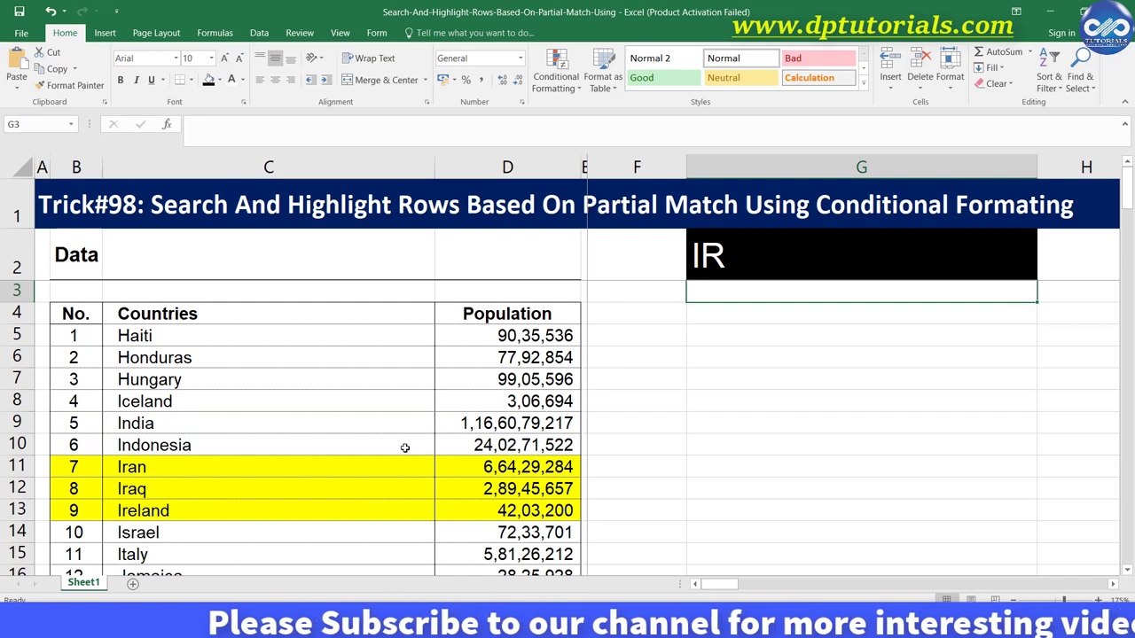
scroll(291, 497, "down", 1)
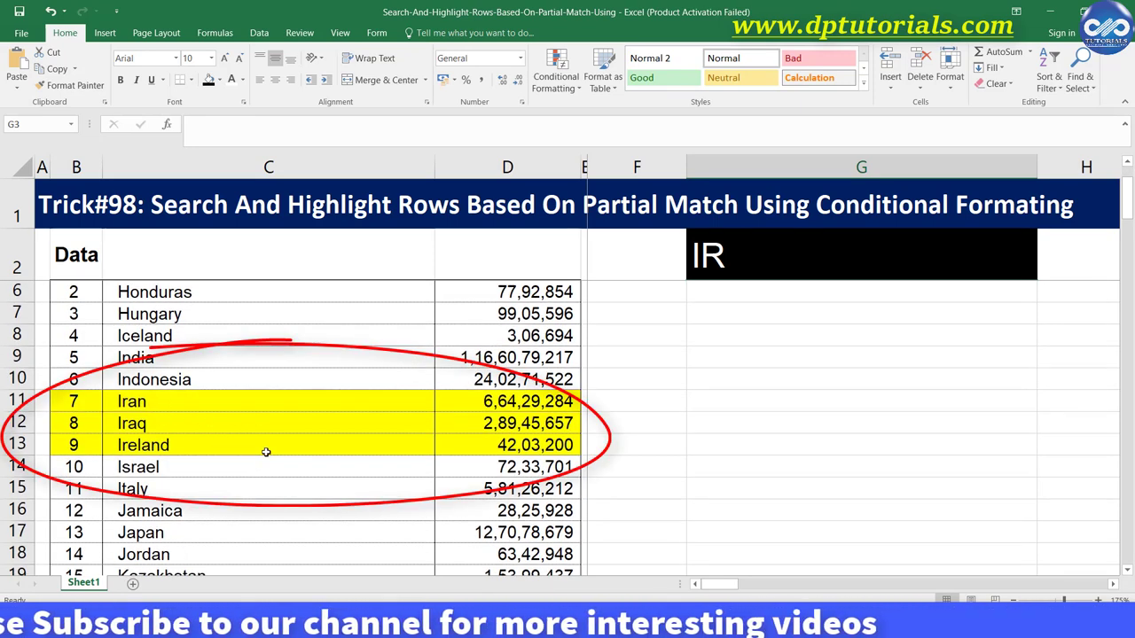
scroll(520, 500, "up", 1)
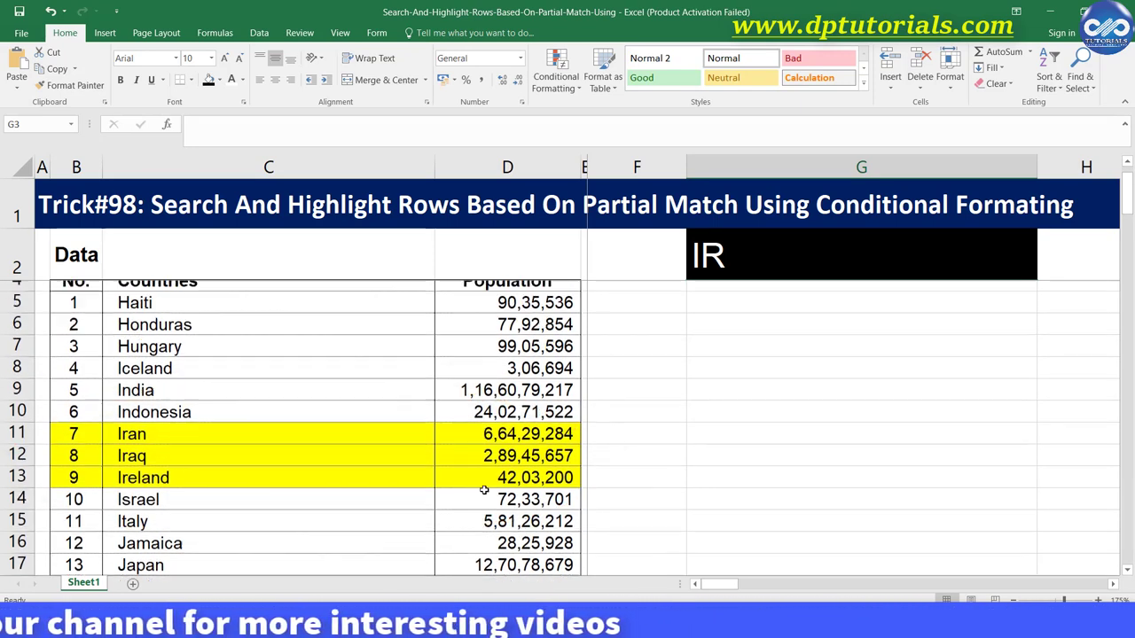
Step: Clear search cell G2 to check how the rule treats an empty search term
left_click(735, 256)
key("Delete")
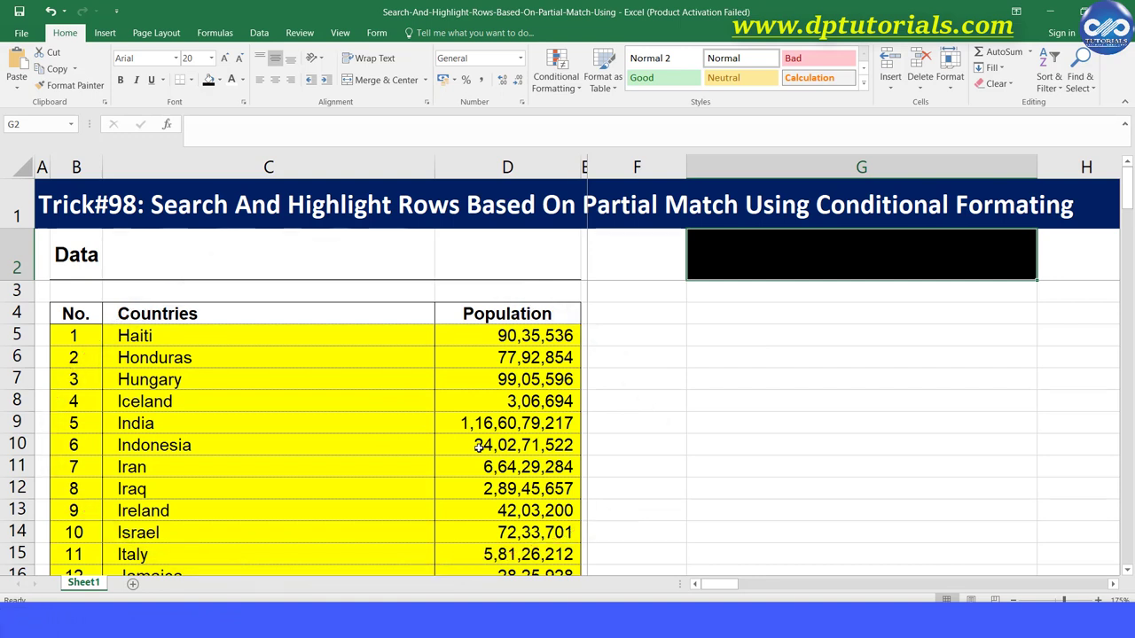
left_click(381, 381)
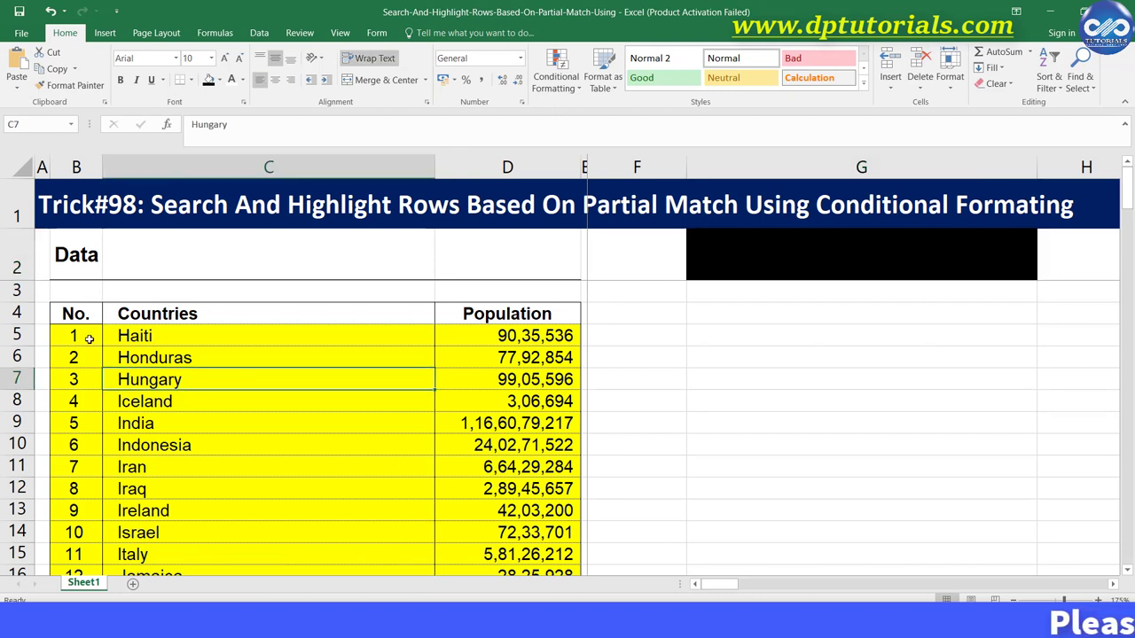
Step: Select the country data in B5:D123 and open the manager for its conditional formatting rules
left_click_drag(82, 334, 457, 337)
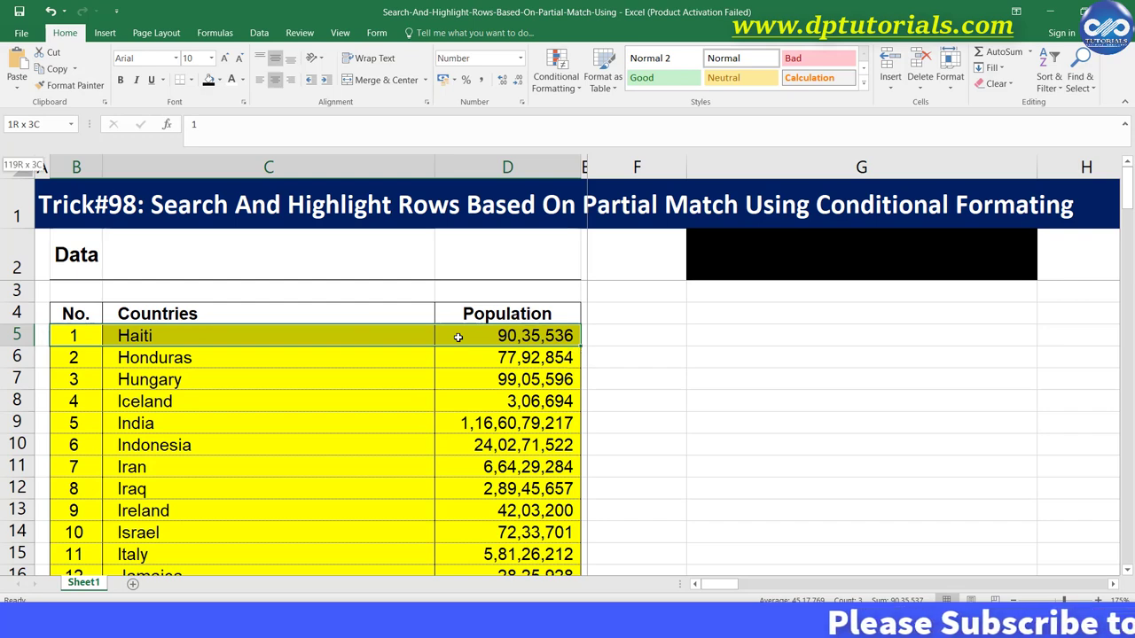
key("ctrl+shift+Down")
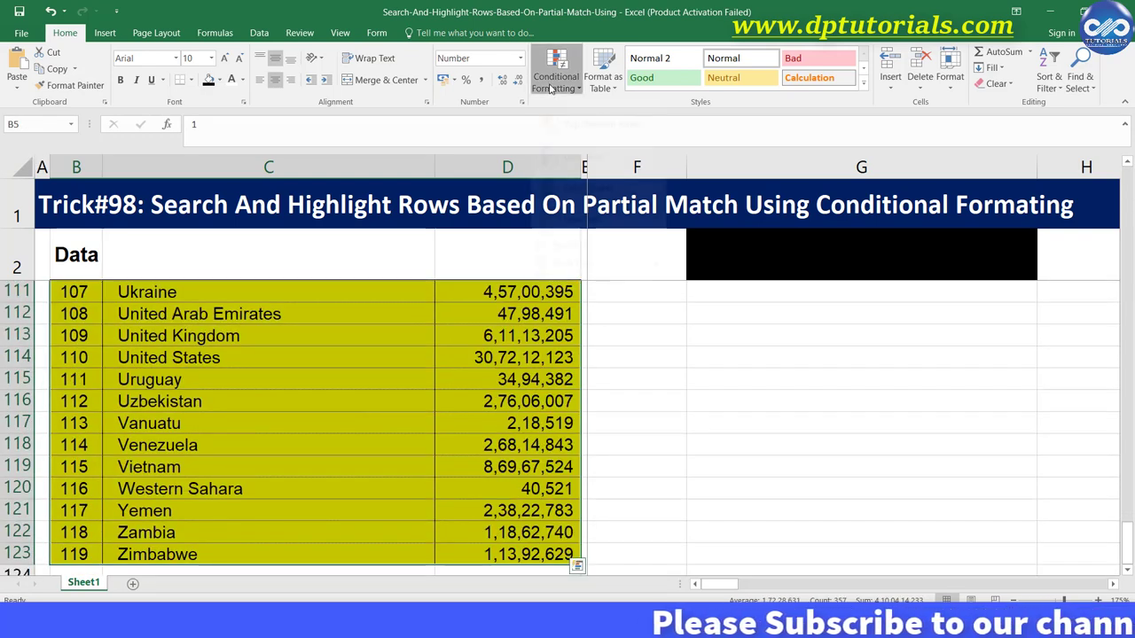
left_click(550, 89)
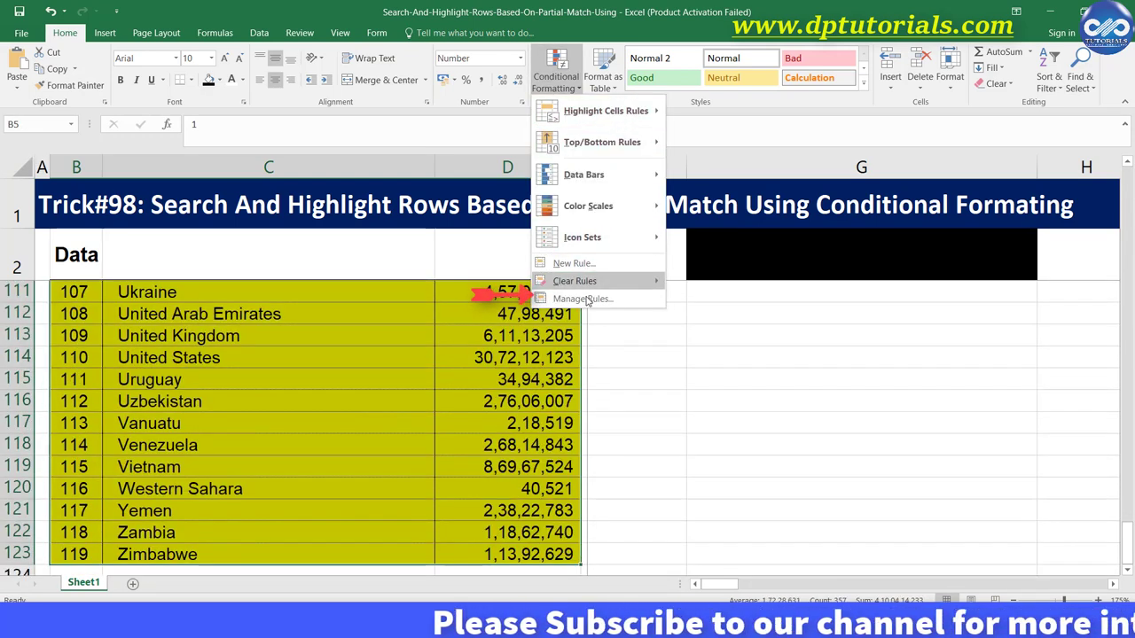
key("Escape")
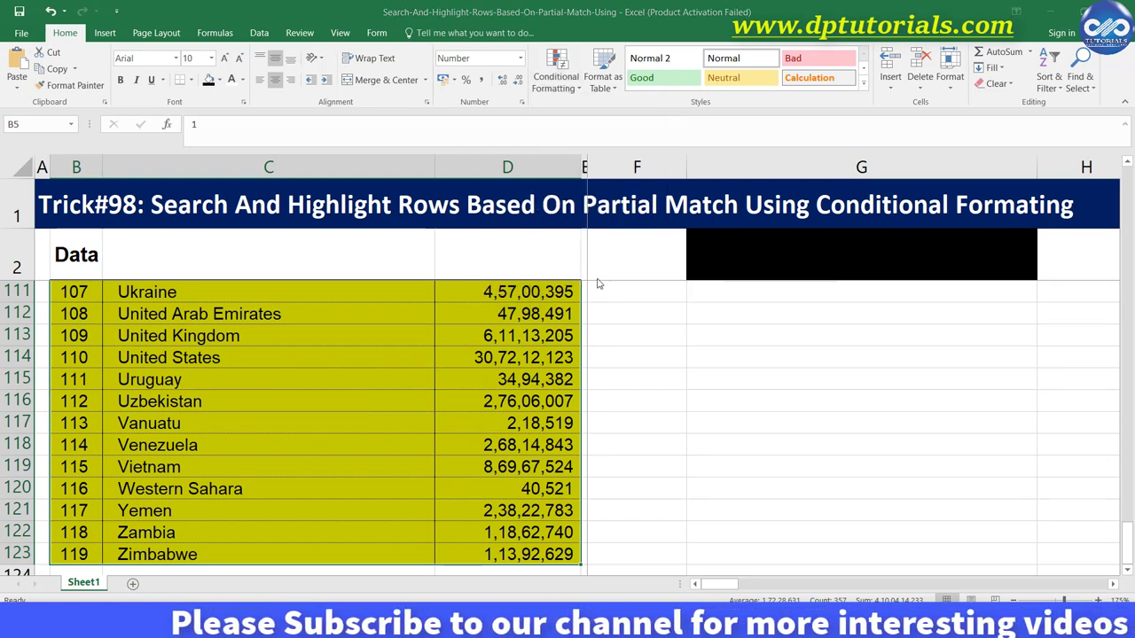
key("alt+h")
key("l")
key("r")
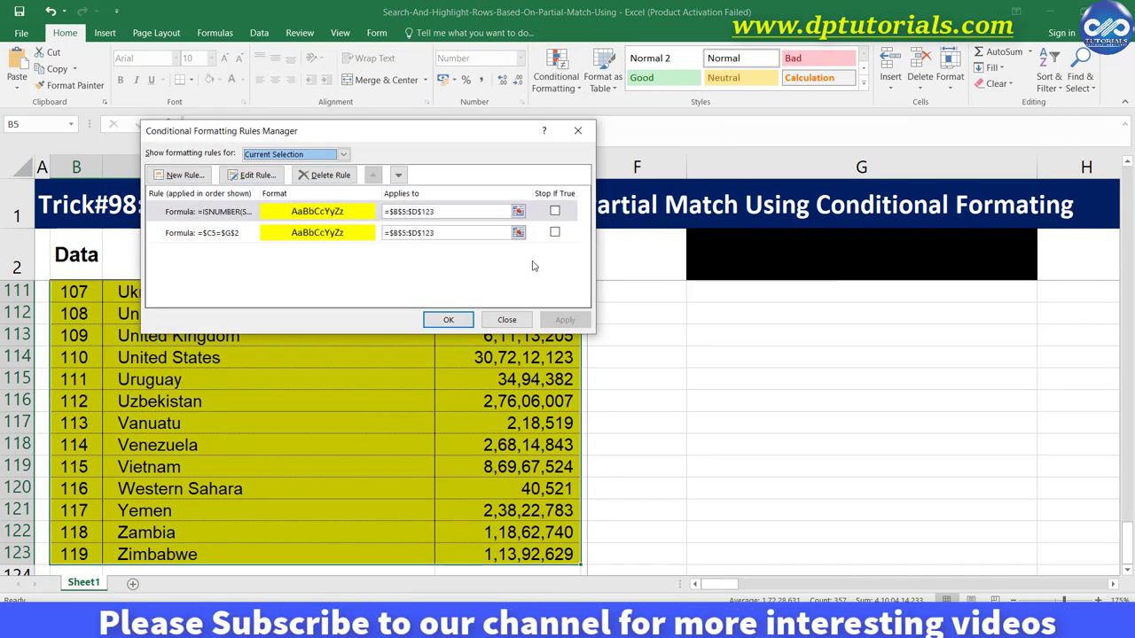
Step: Change the partial-match rule's formula to =AND($G$2<>"",ISNUMBER(SEARCH($G$2,$C5))) and apply it to the country table
left_click(241, 212)
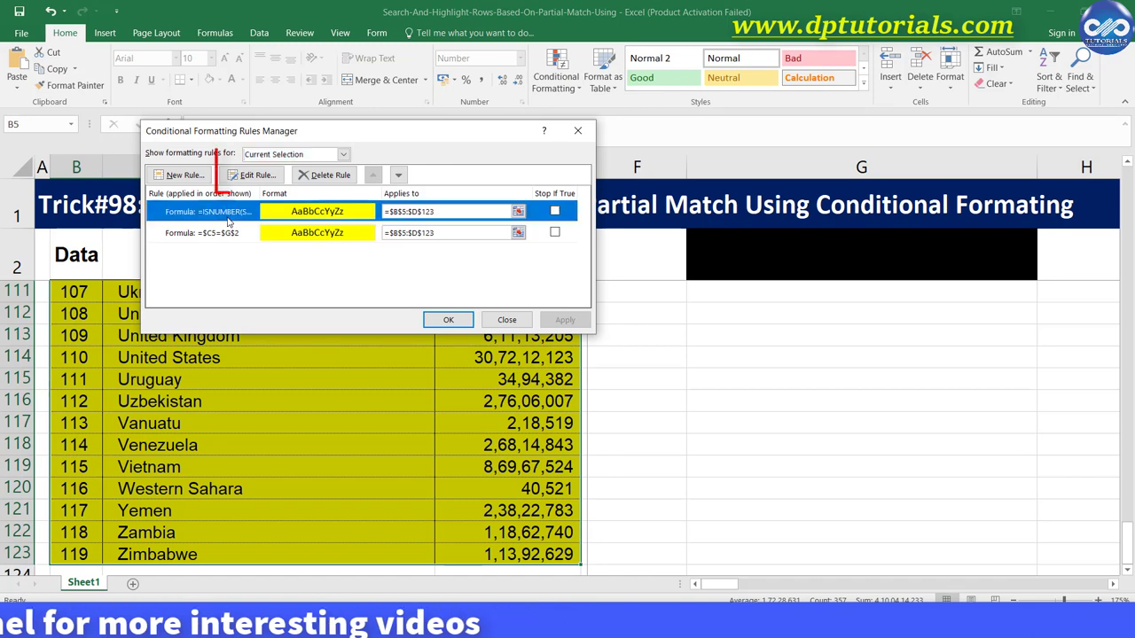
left_click(255, 174)
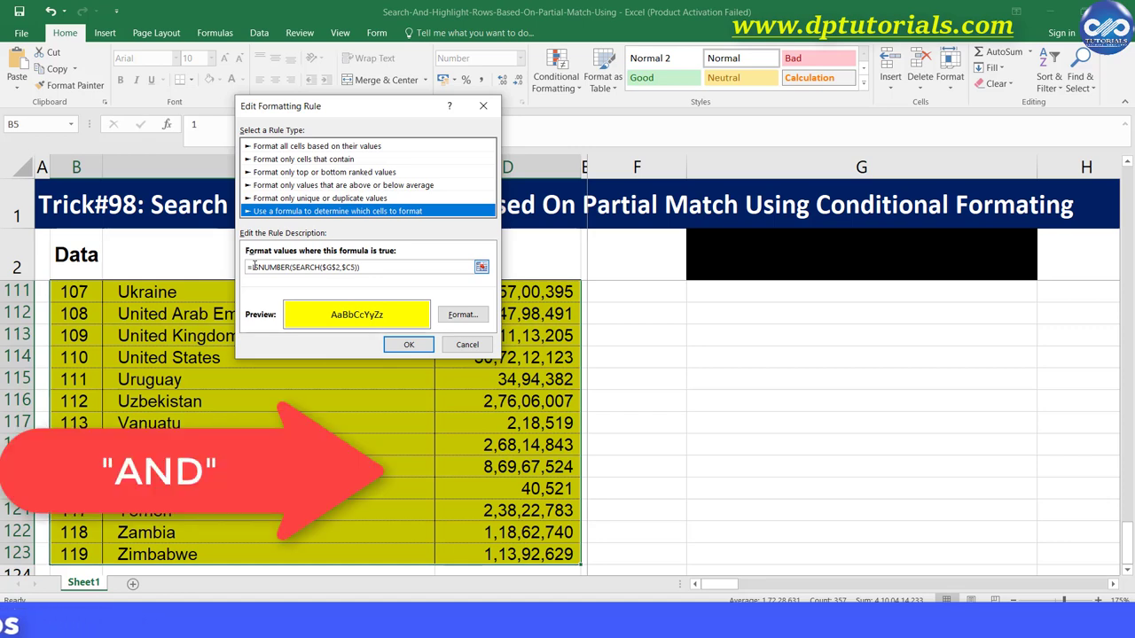
left_click(253, 266)
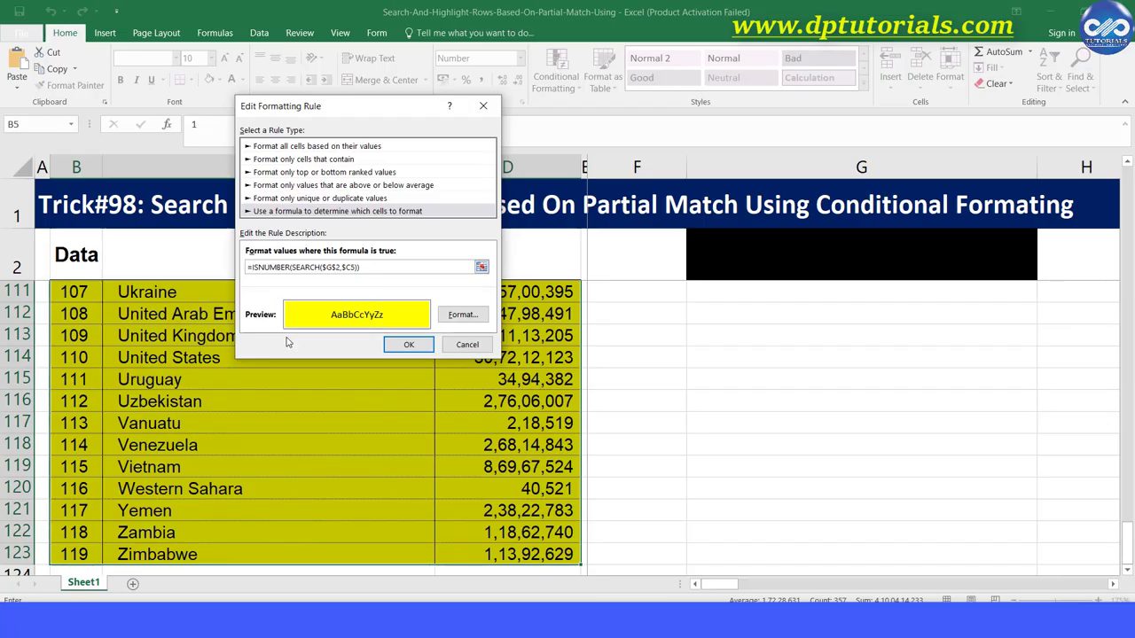
type("AND($G$2")
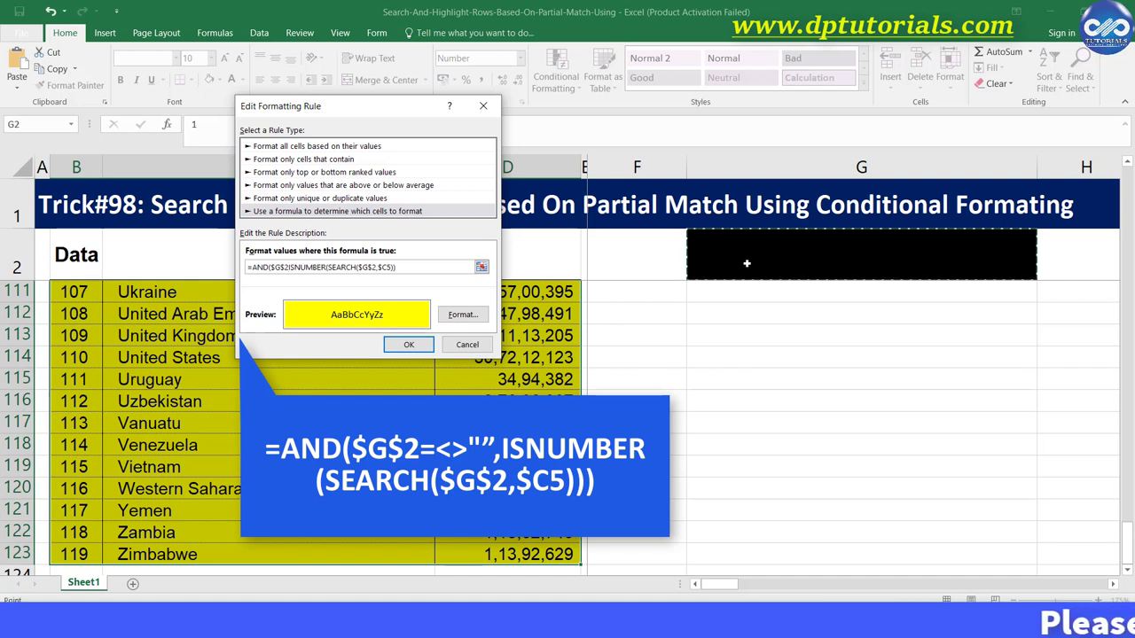
type("<>")
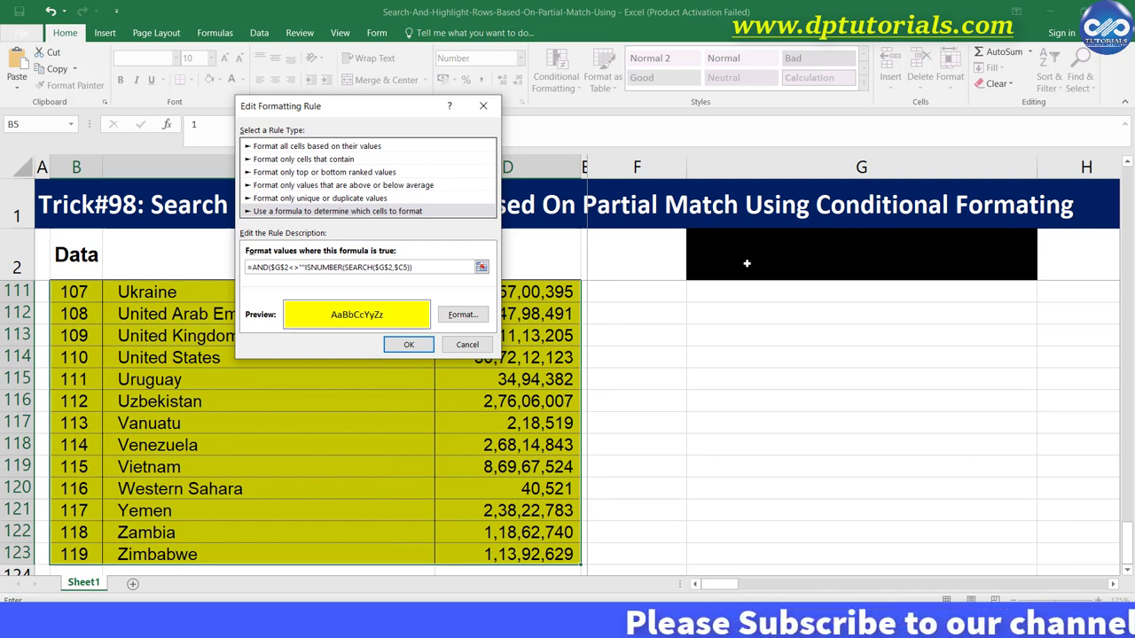
type(",")
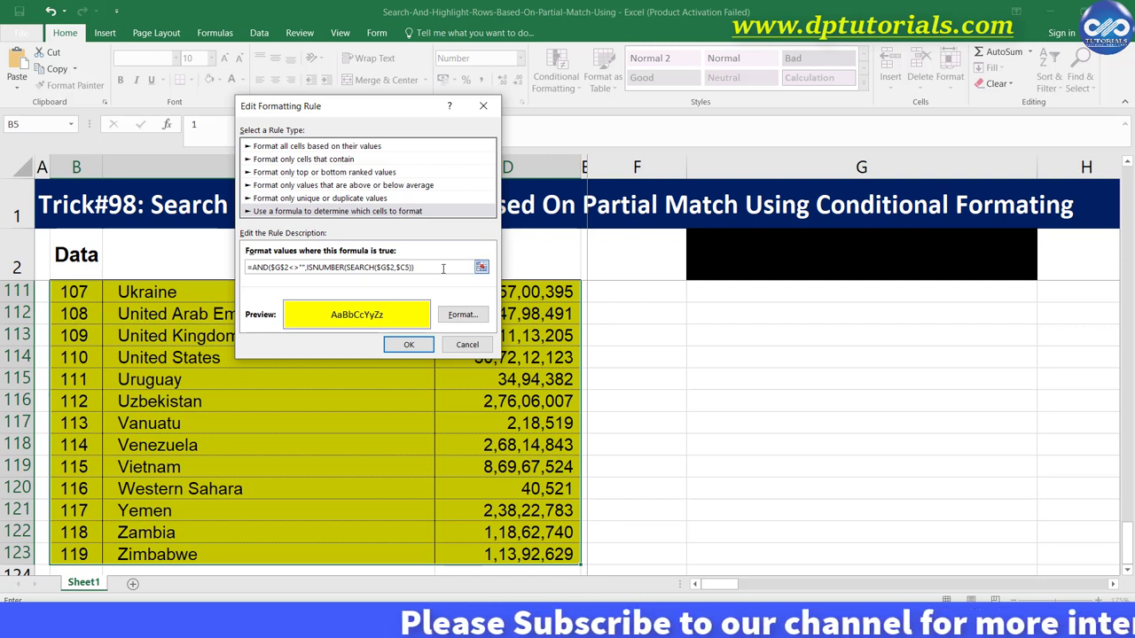
type(")")
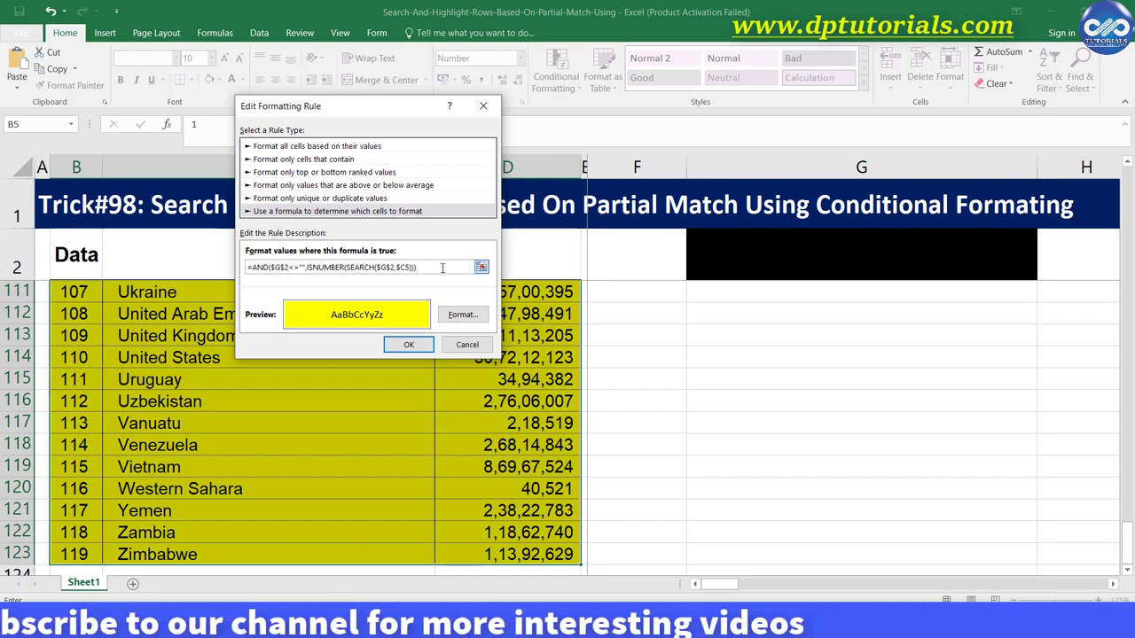
left_click(421, 349)
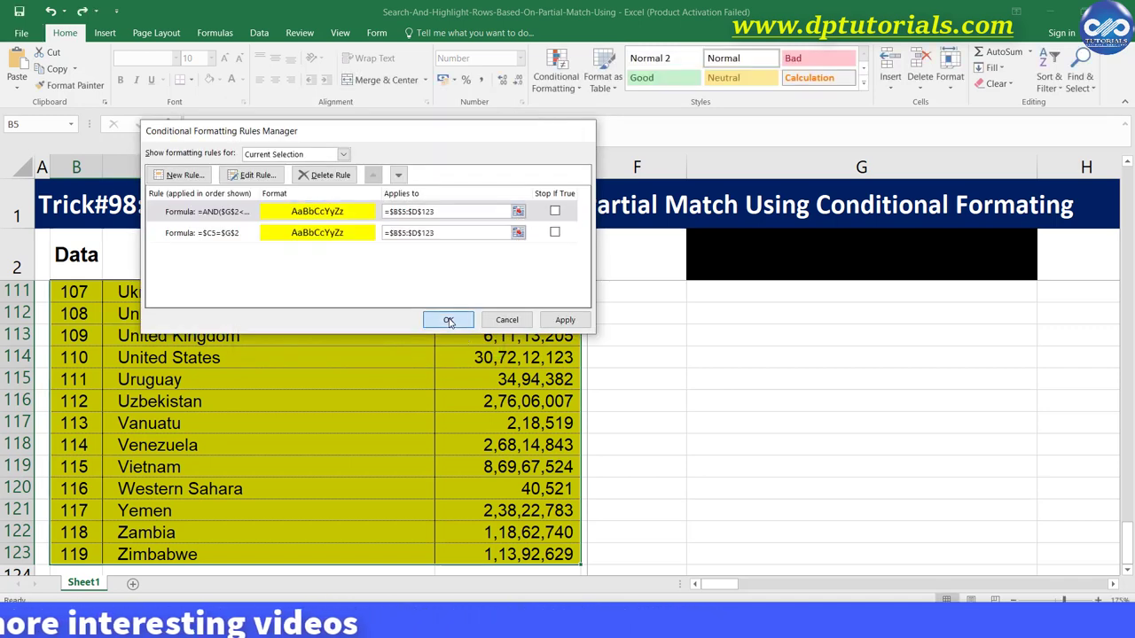
left_click(448, 321)
Step: Test the revised rule by entering IN in search cell G2 and replacing it with IR
scroll(423, 352, "up", 2)
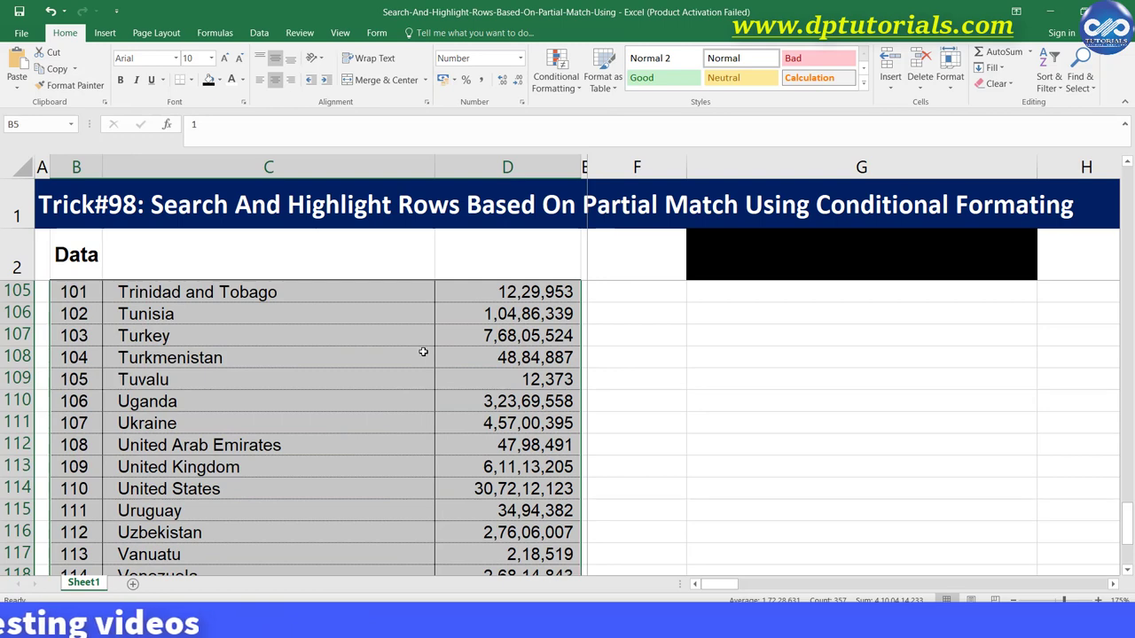
scroll(422, 352, "up", 14)
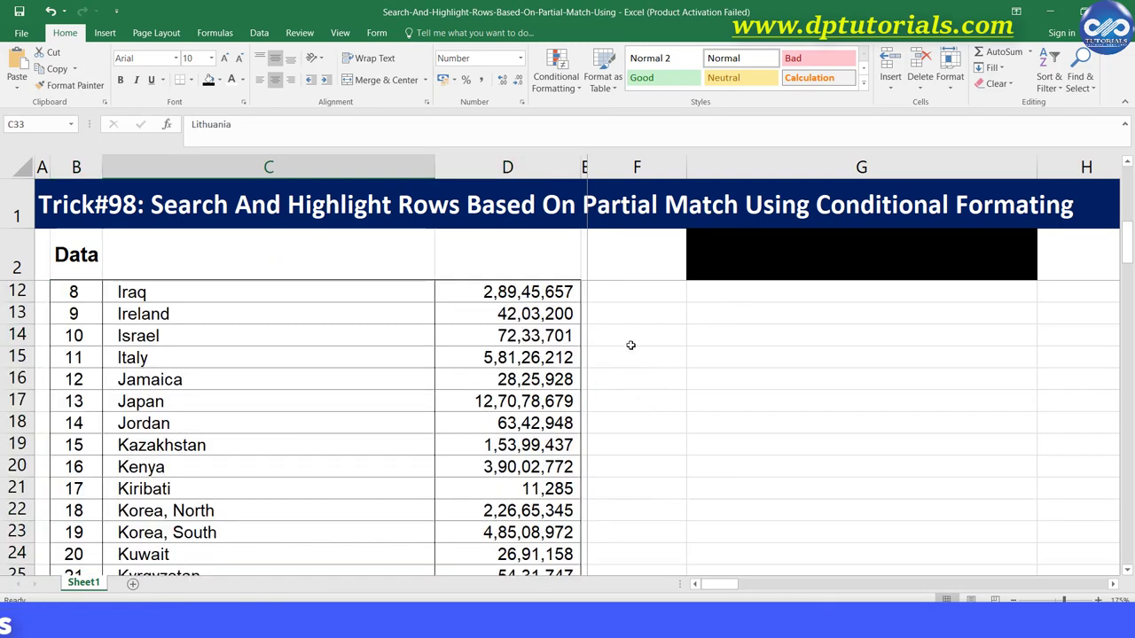
scroll(478, 350, "up", 3)
left_click(479, 350)
left_click(783, 266)
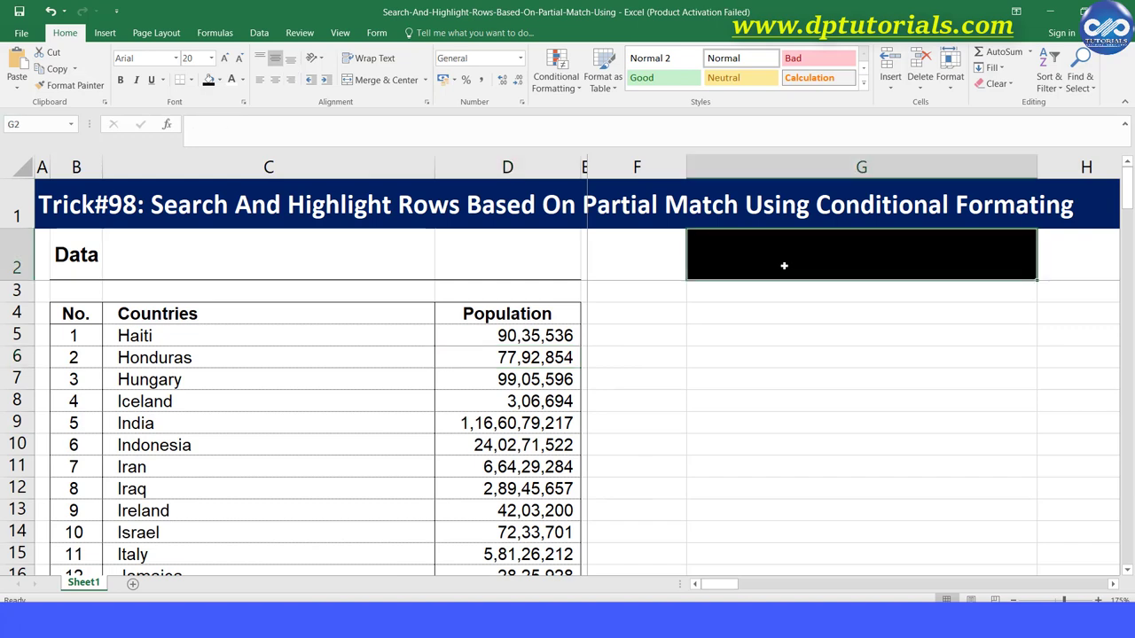
type("IN")
key("Return")
left_click(736, 265)
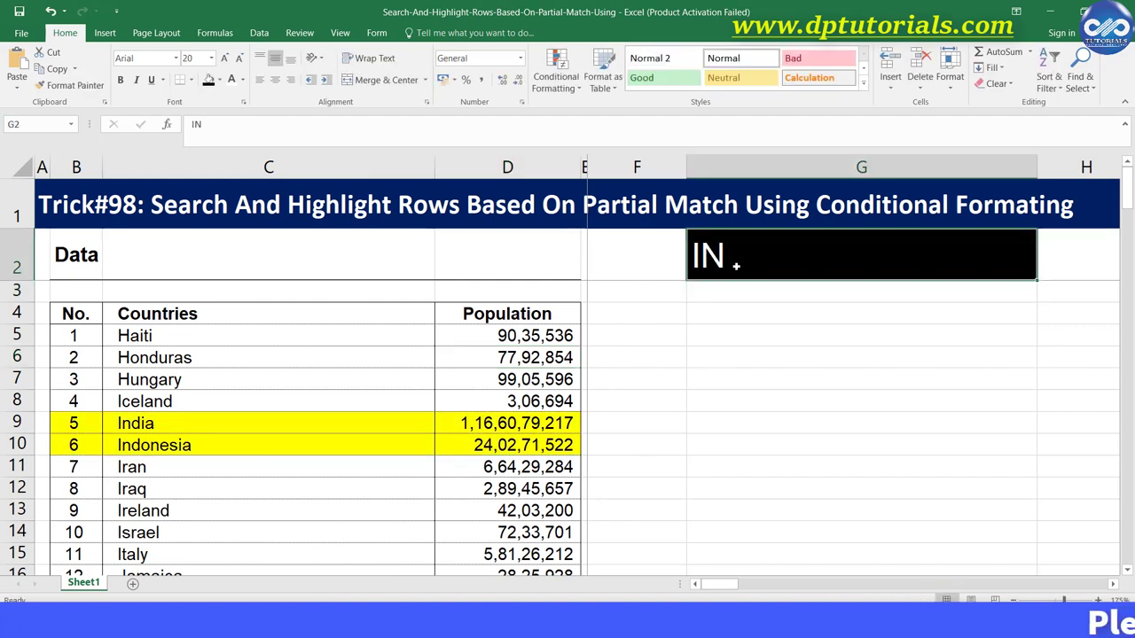
type("IR")
key("Return")
Step: Clear the term in search cell G2 to test the revised rule with an empty search
left_click(727, 268)
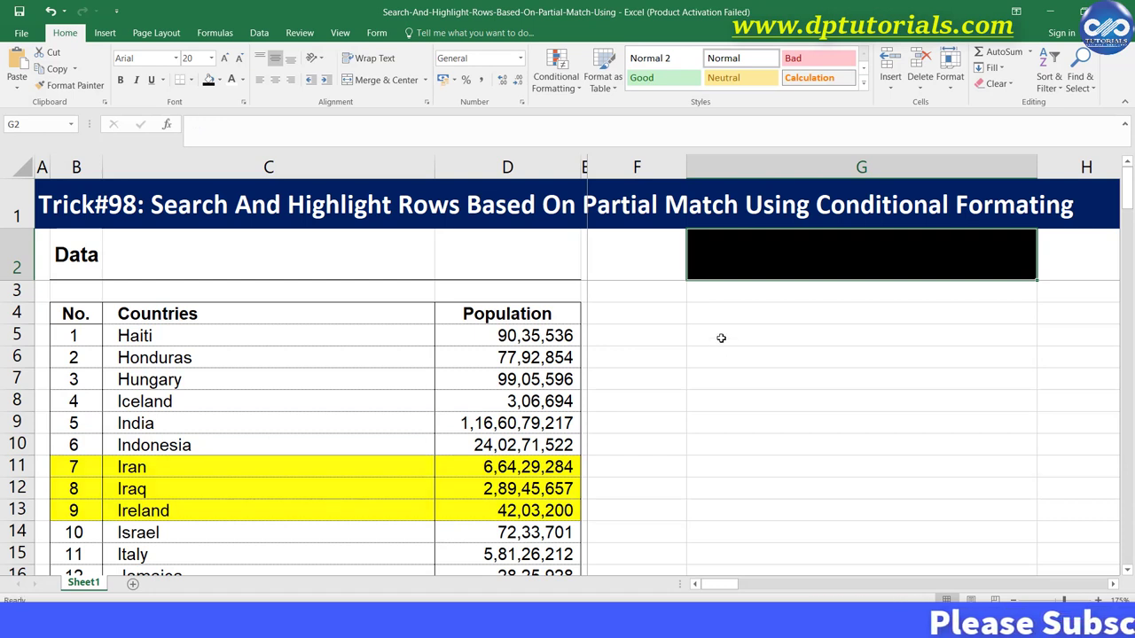
key("Down")
key("Down")
key("Down")
key("Down")
key("Down")
key("Up")
key("Up")
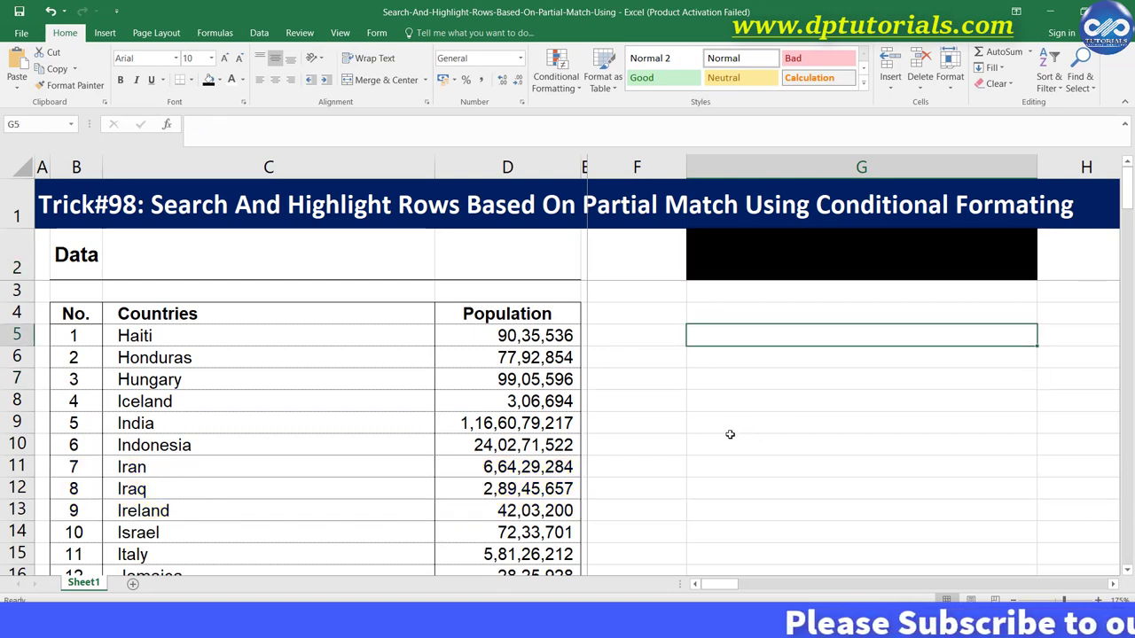
Step: Enter india in search cell G2 to test the rules with a full country name
key("Up")
key("Up")
key("Up")
type("in")
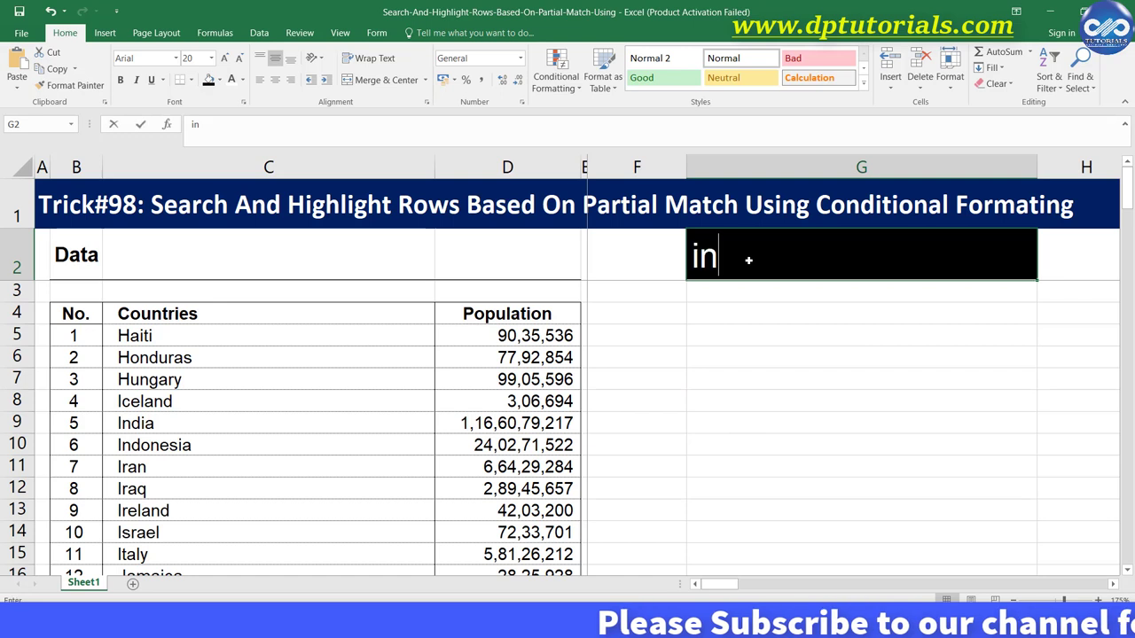
type("dia")
left_click(758, 340)
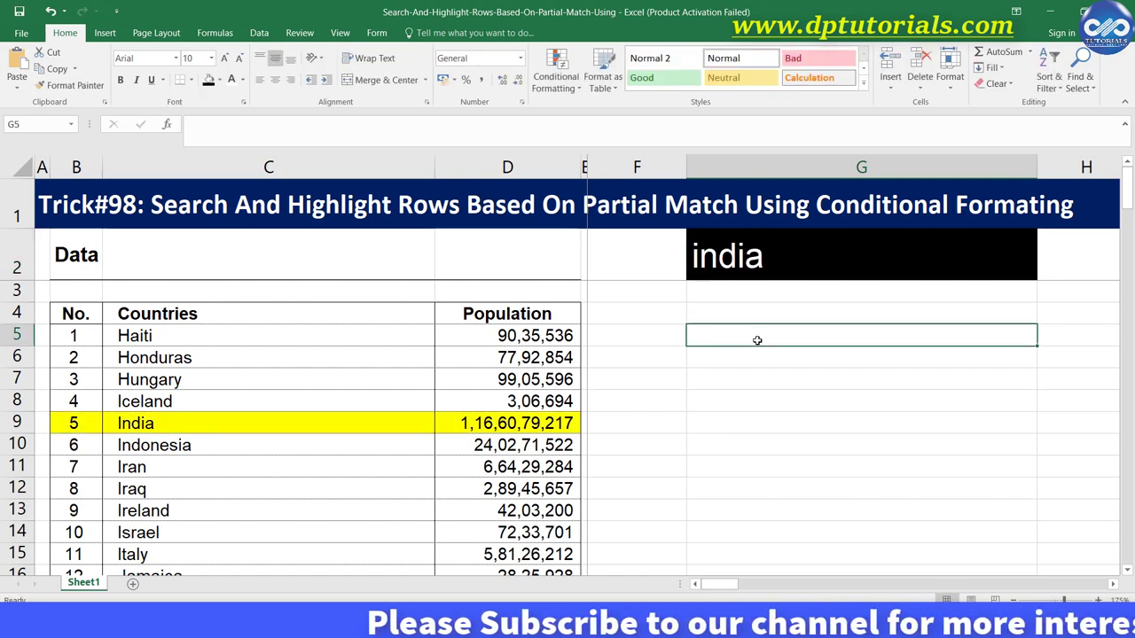